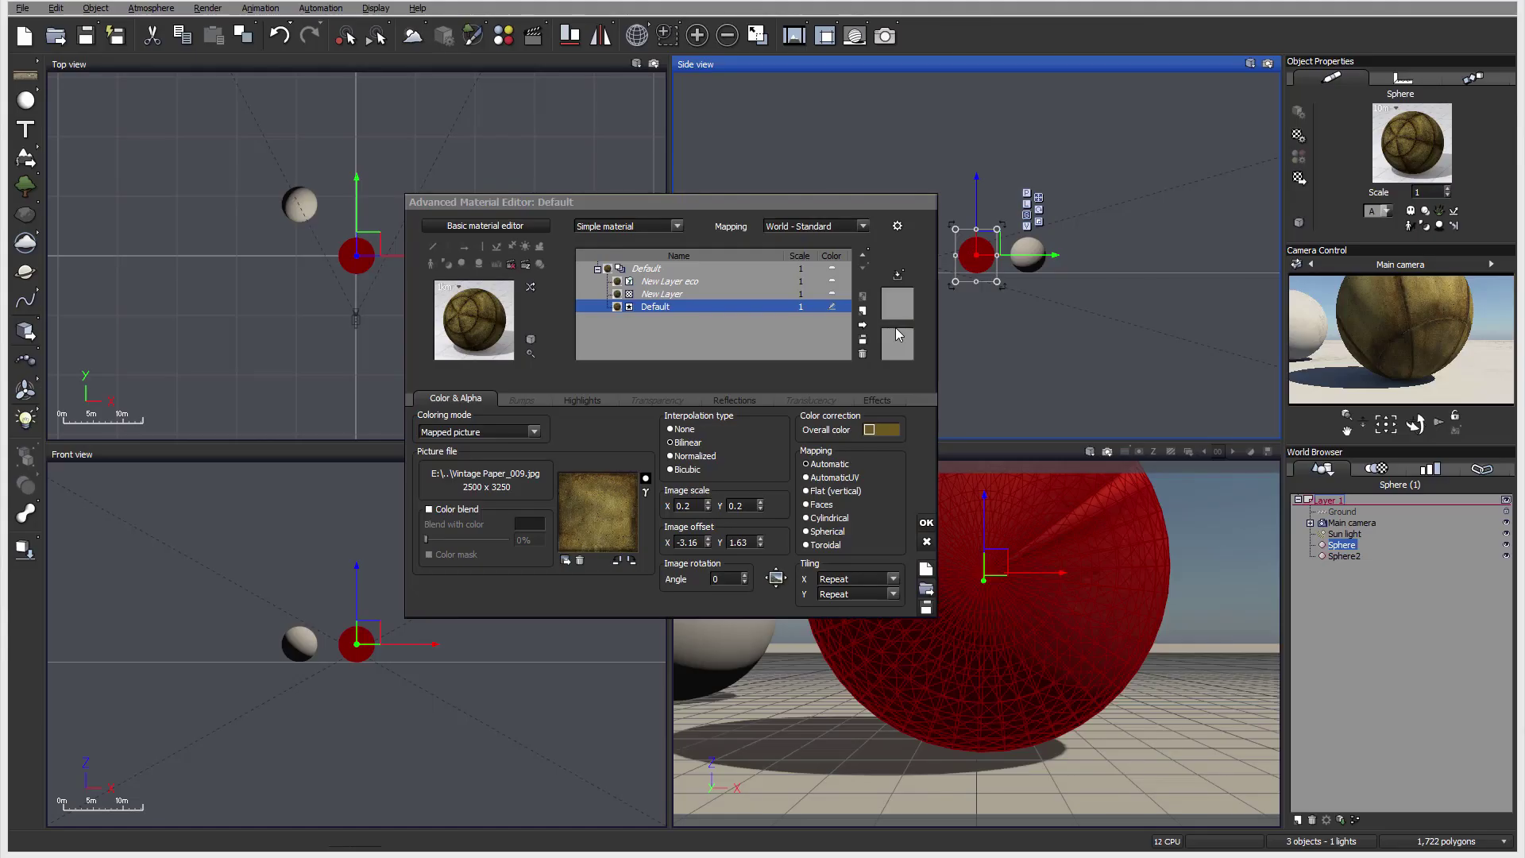
Show the Bumps tab for the sphere's Default material layer, where bump depth is 0.
left_click(521, 402)
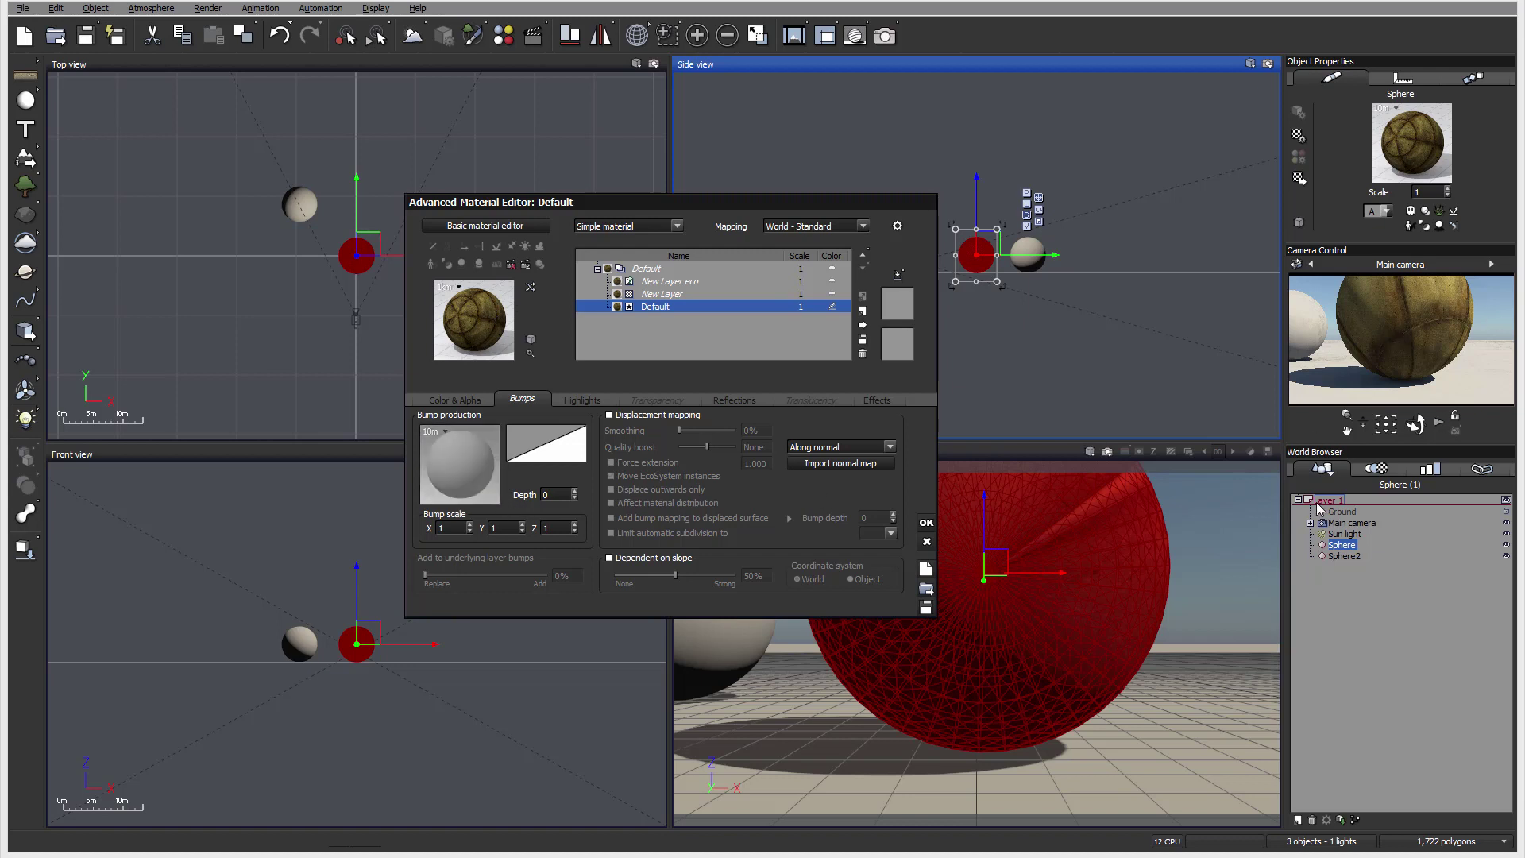
Raise the main camera from 1.8 m to 2.867 m to frame the whole sphere, then reselect Sphere.
left_click(926, 522)
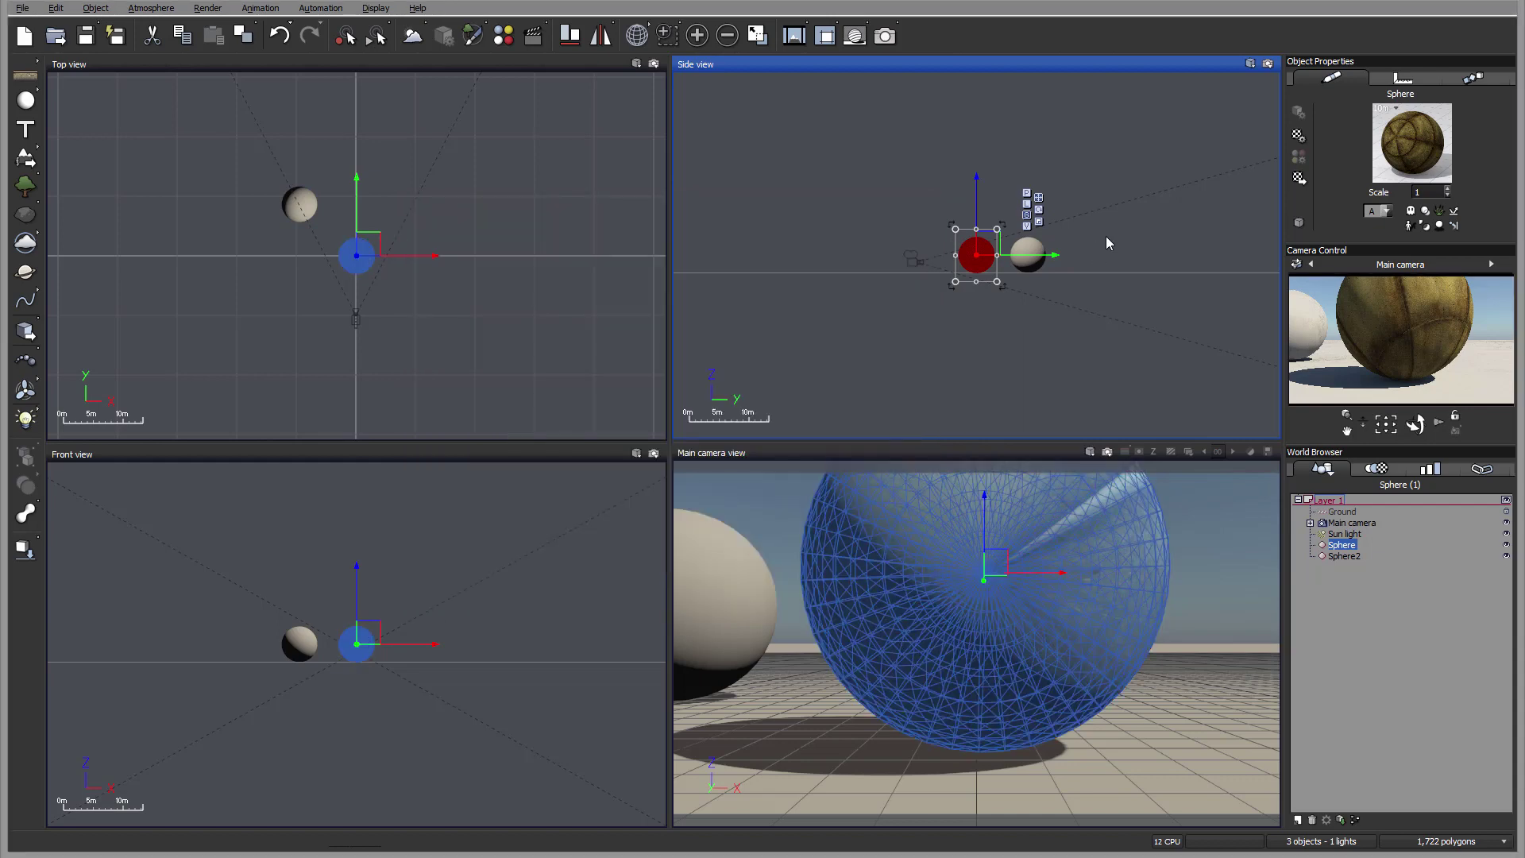
left_click(1351, 521)
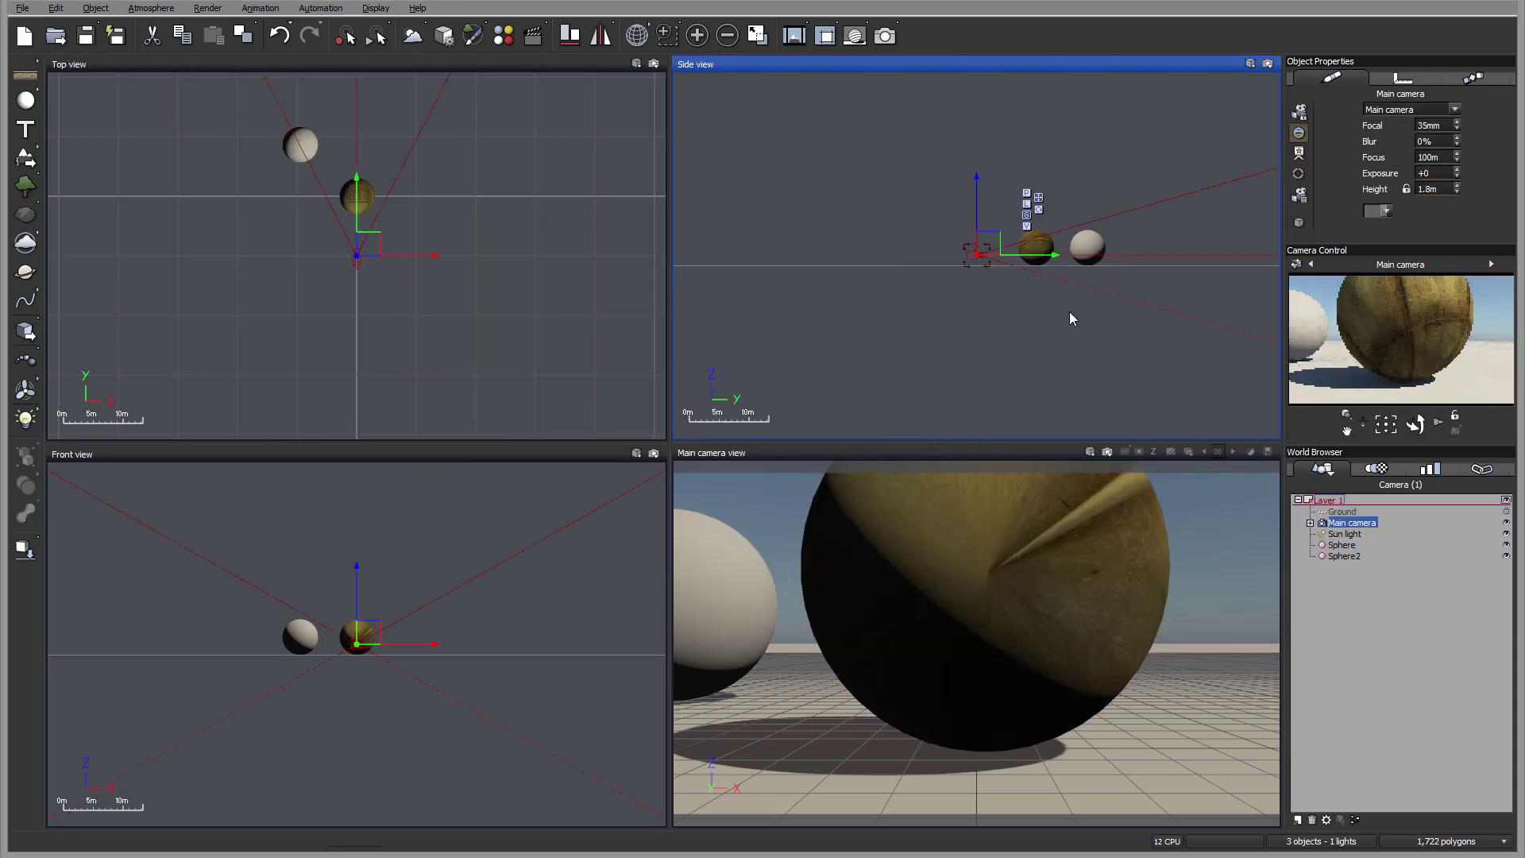
left_click_drag(988, 242, 970, 238)
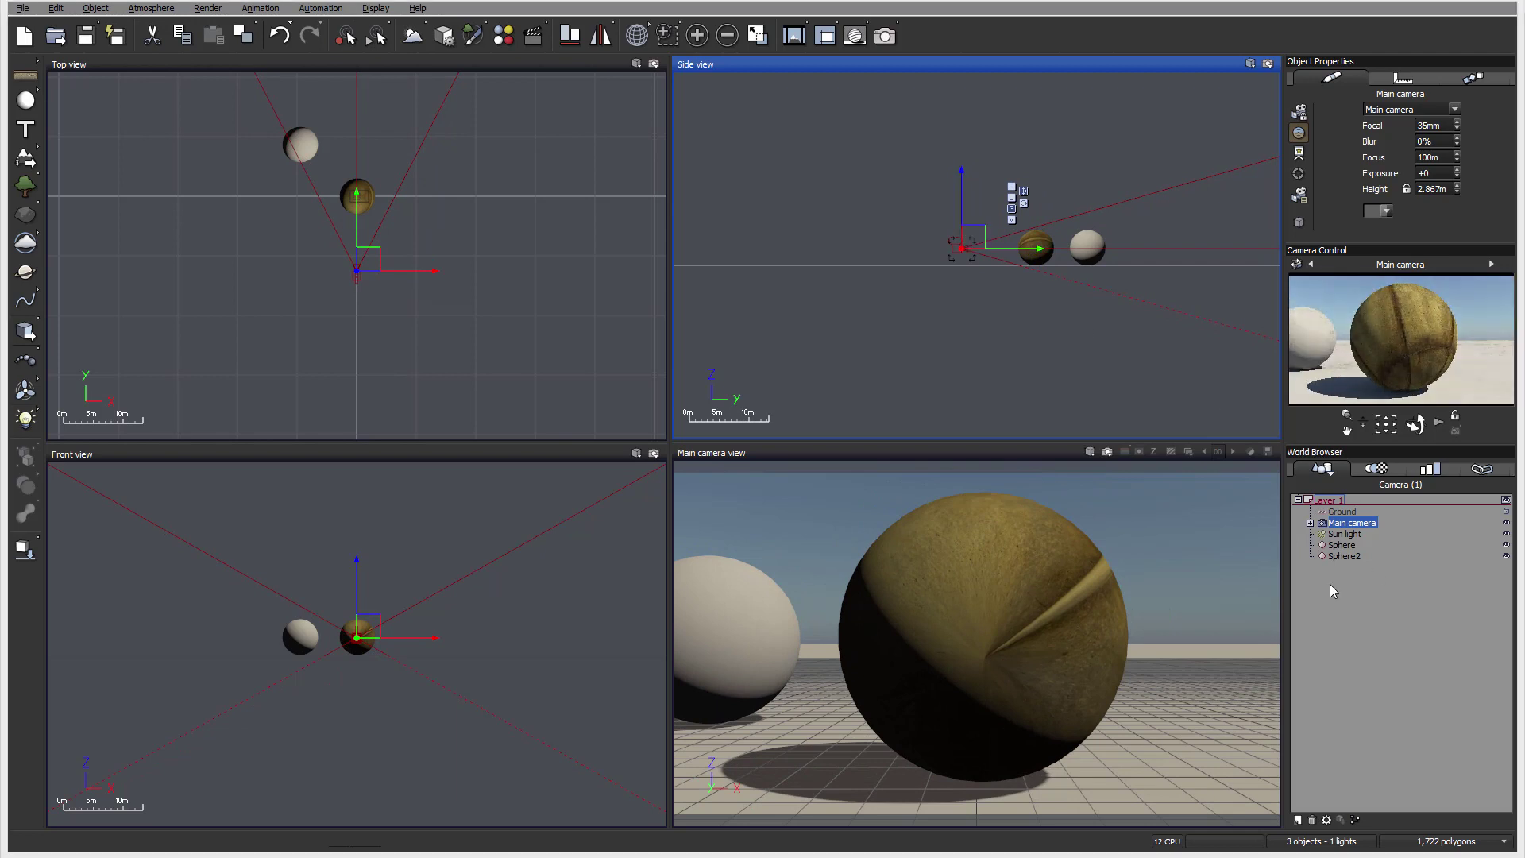
left_click(1350, 546)
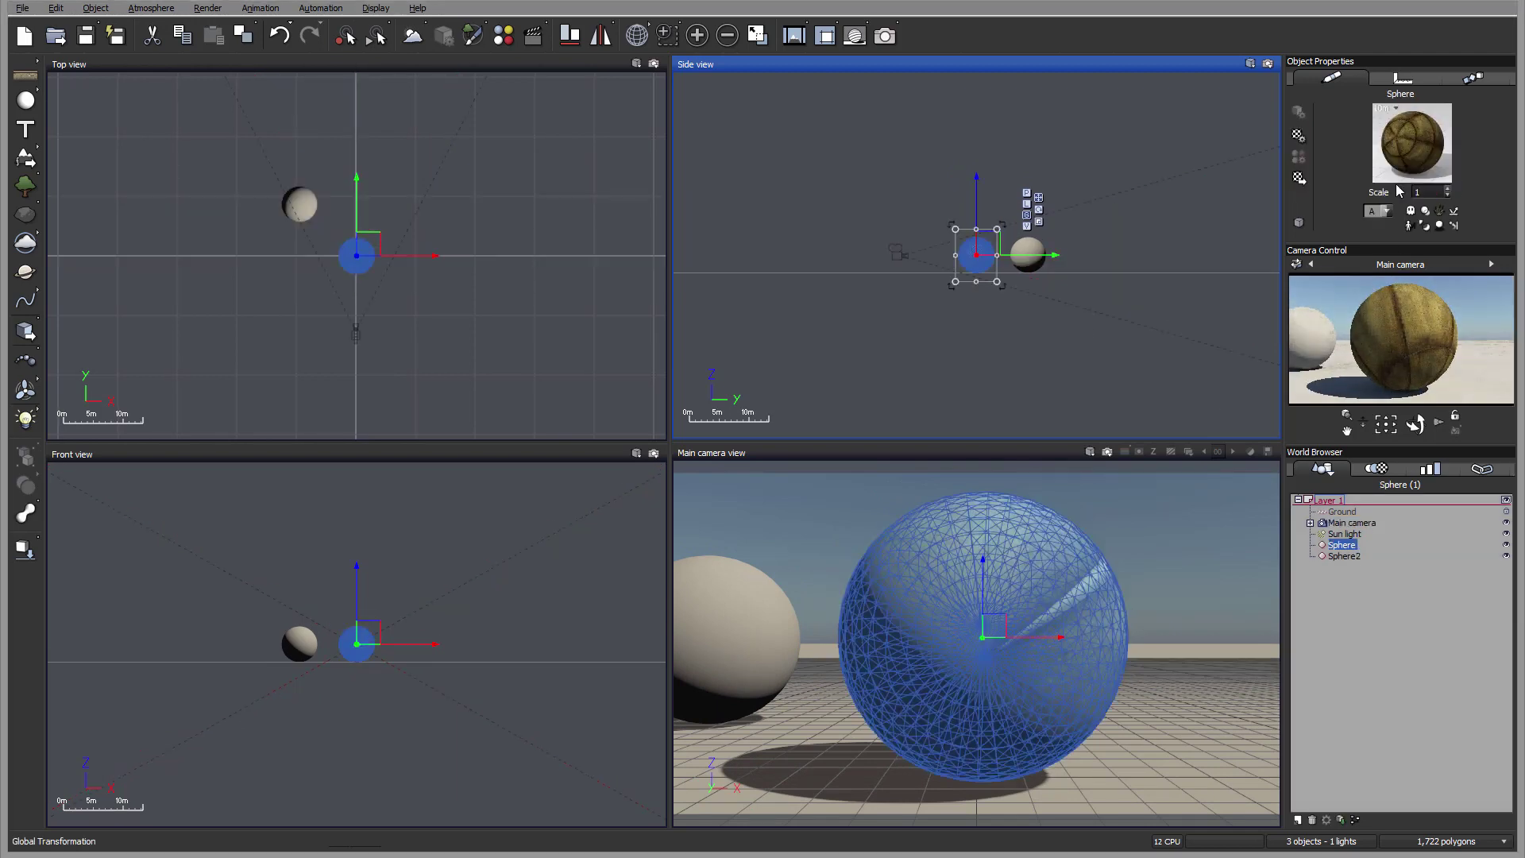
Reopen the sphere's material, select the Default layer and inspect its bump production function.
double_click(1393, 131)
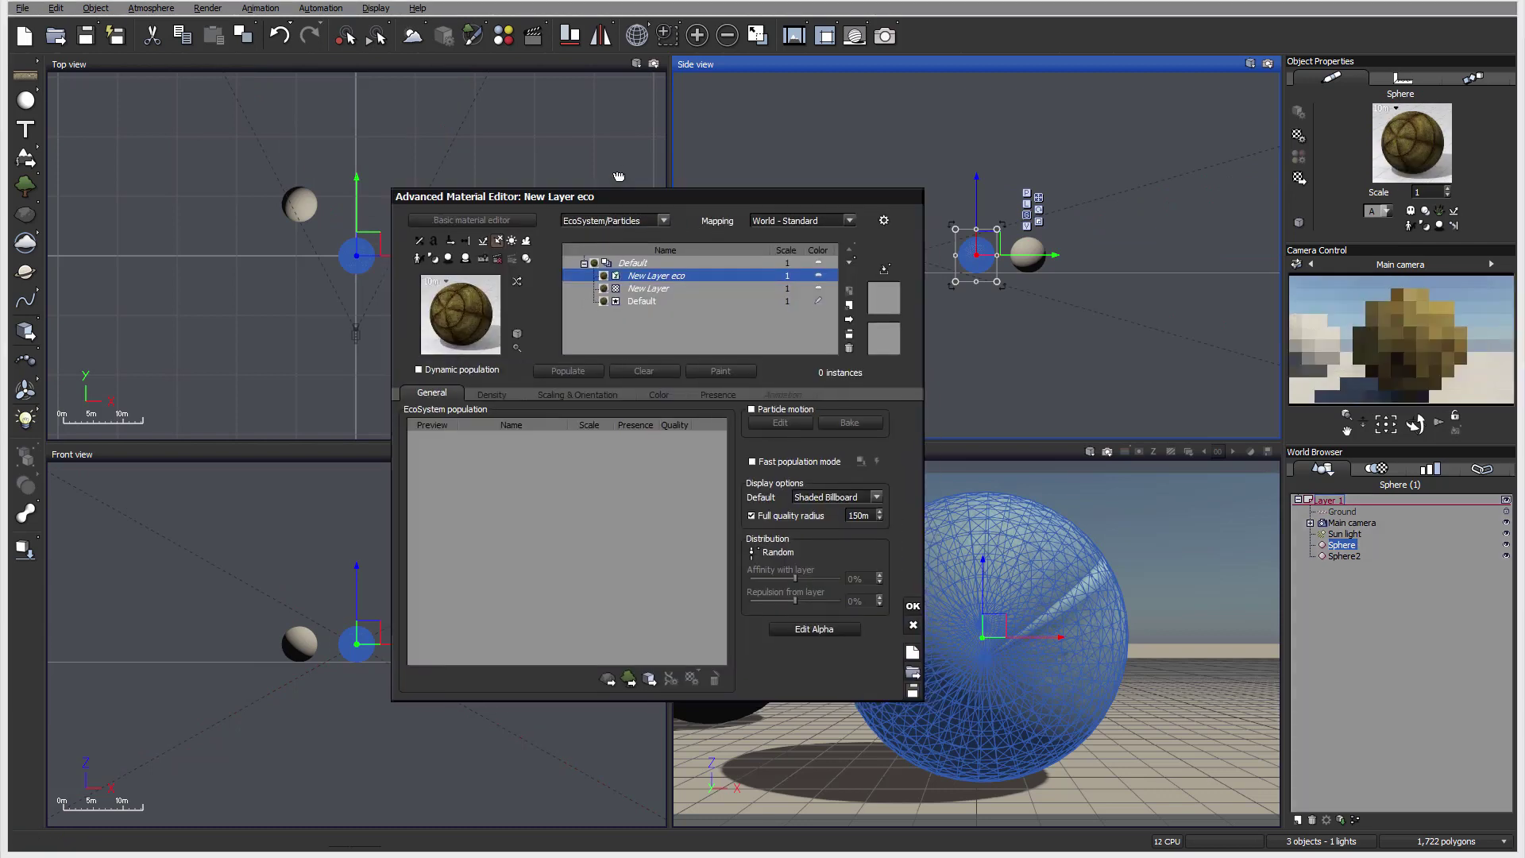
left_click(571, 254)
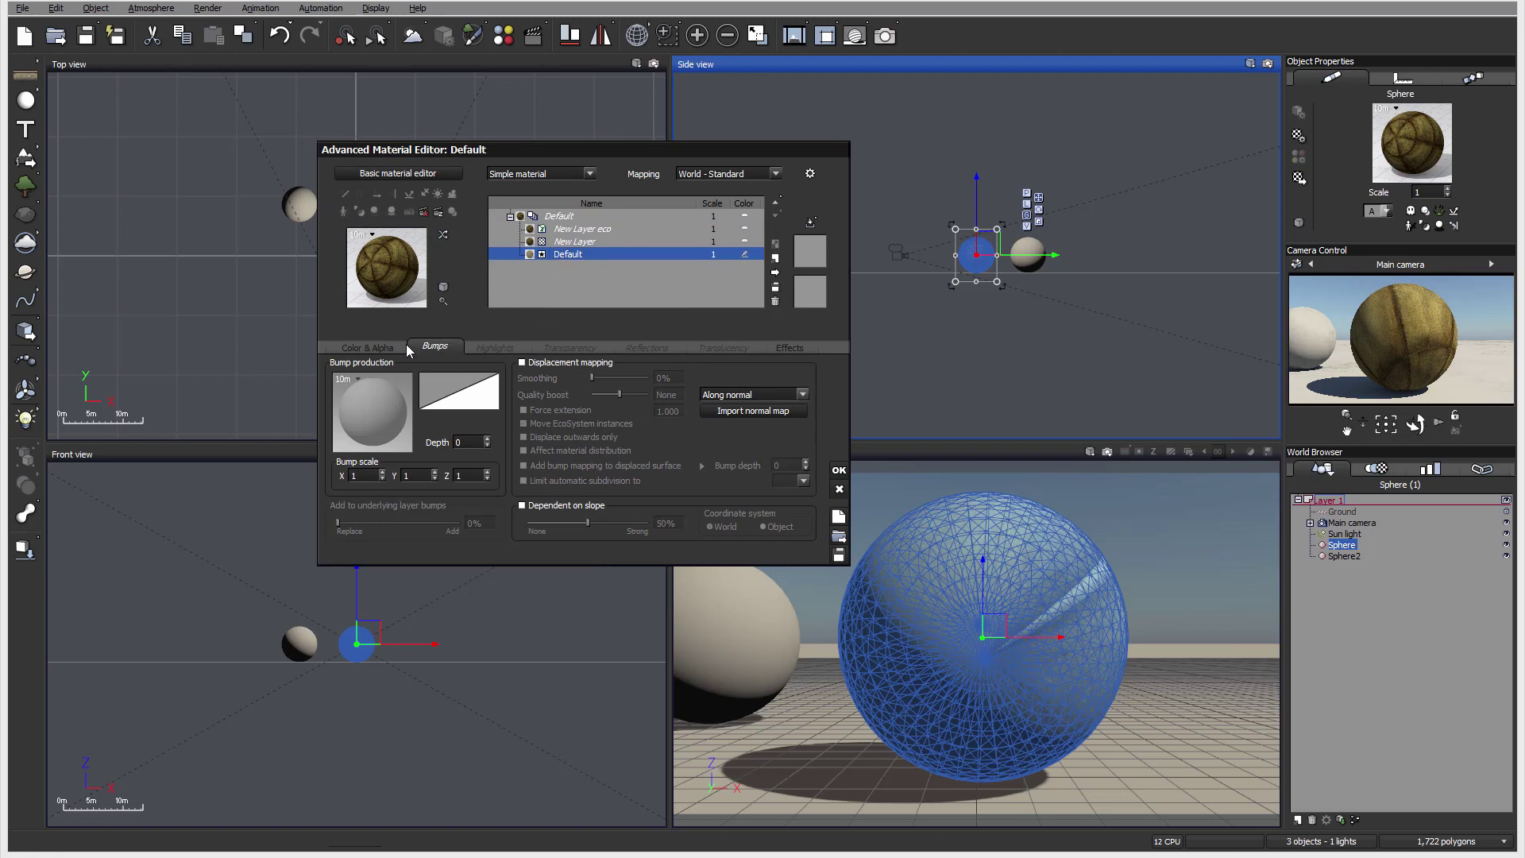
right_click(383, 408)
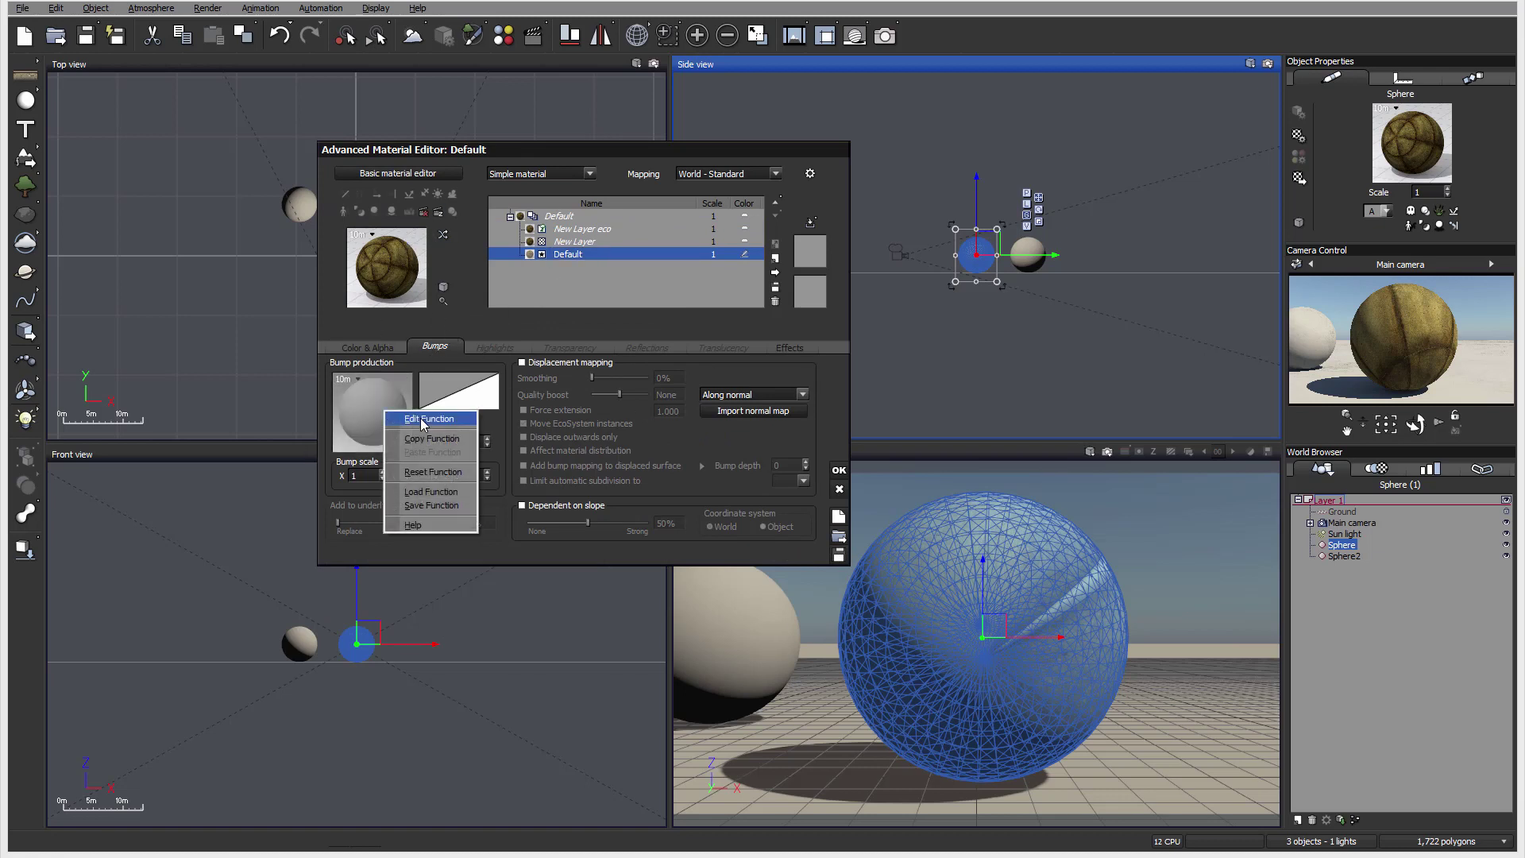
left_click(421, 418)
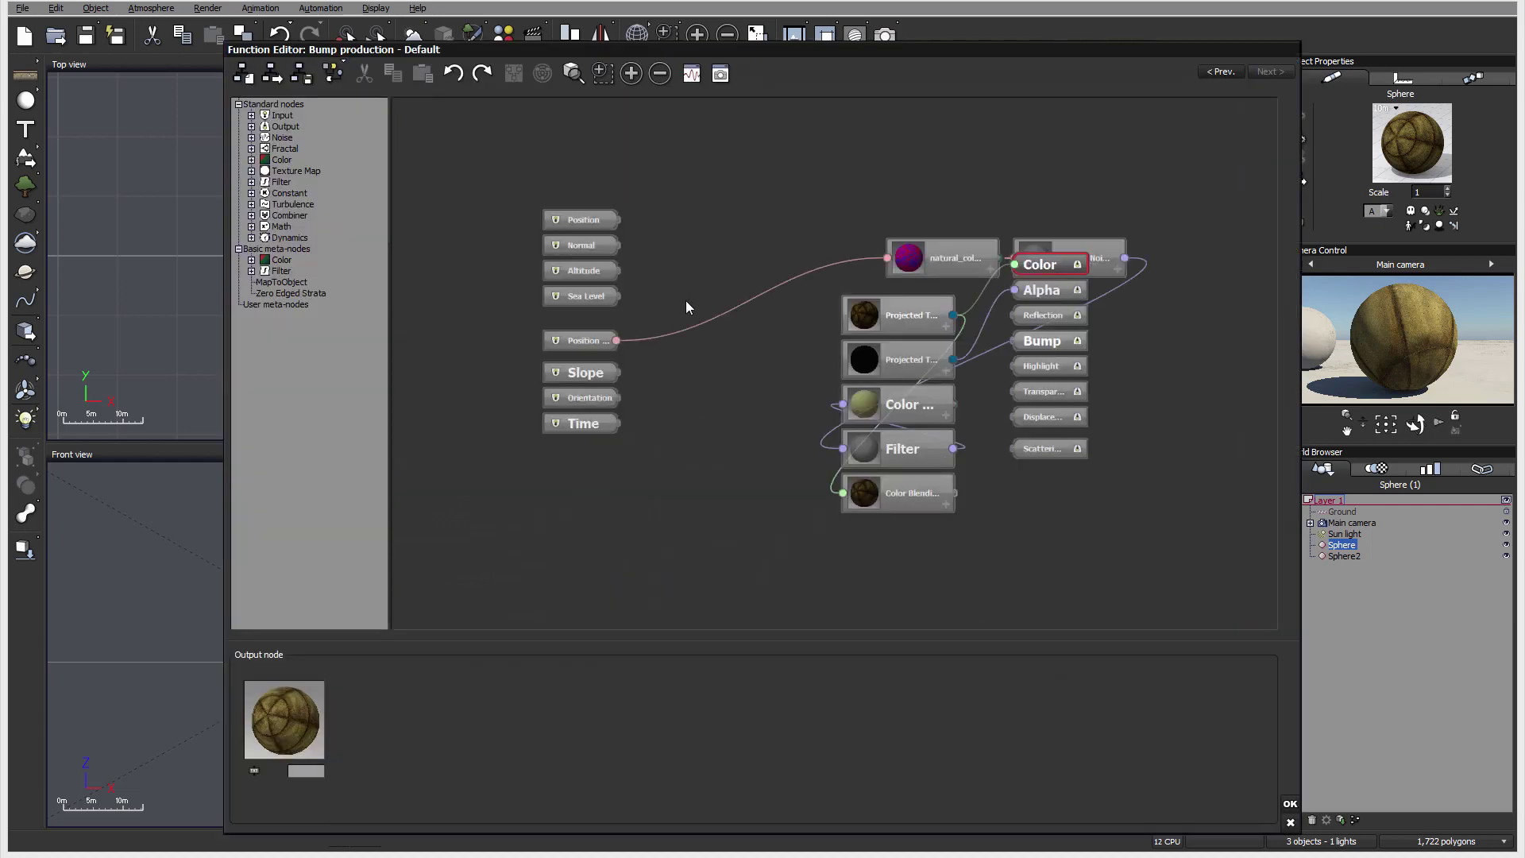
left_click(1290, 823)
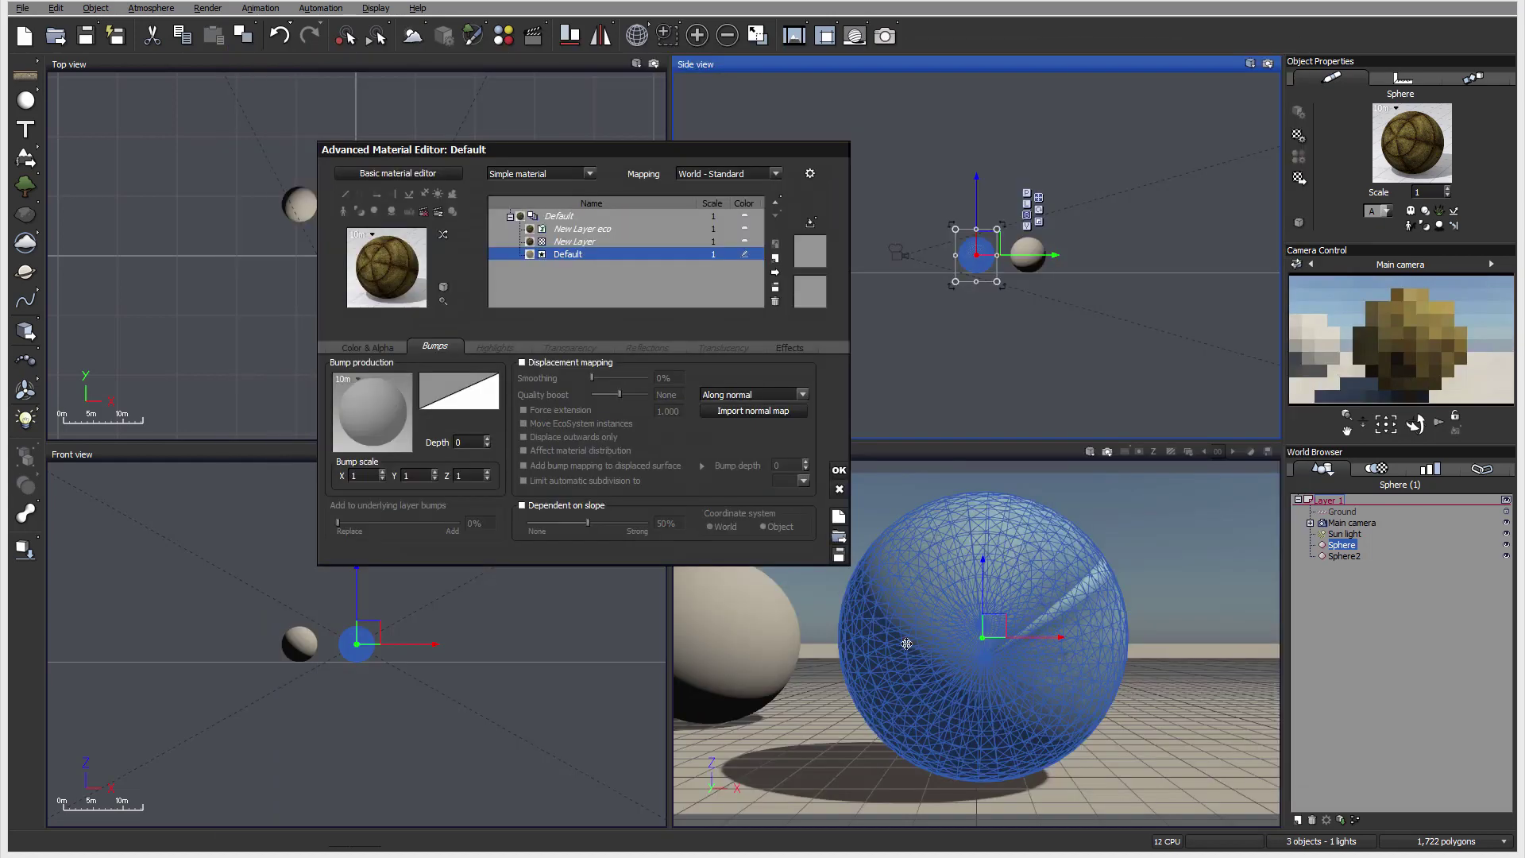
Apply a Bumps library preset as the Default layer's bump production function.
left_click(398, 394)
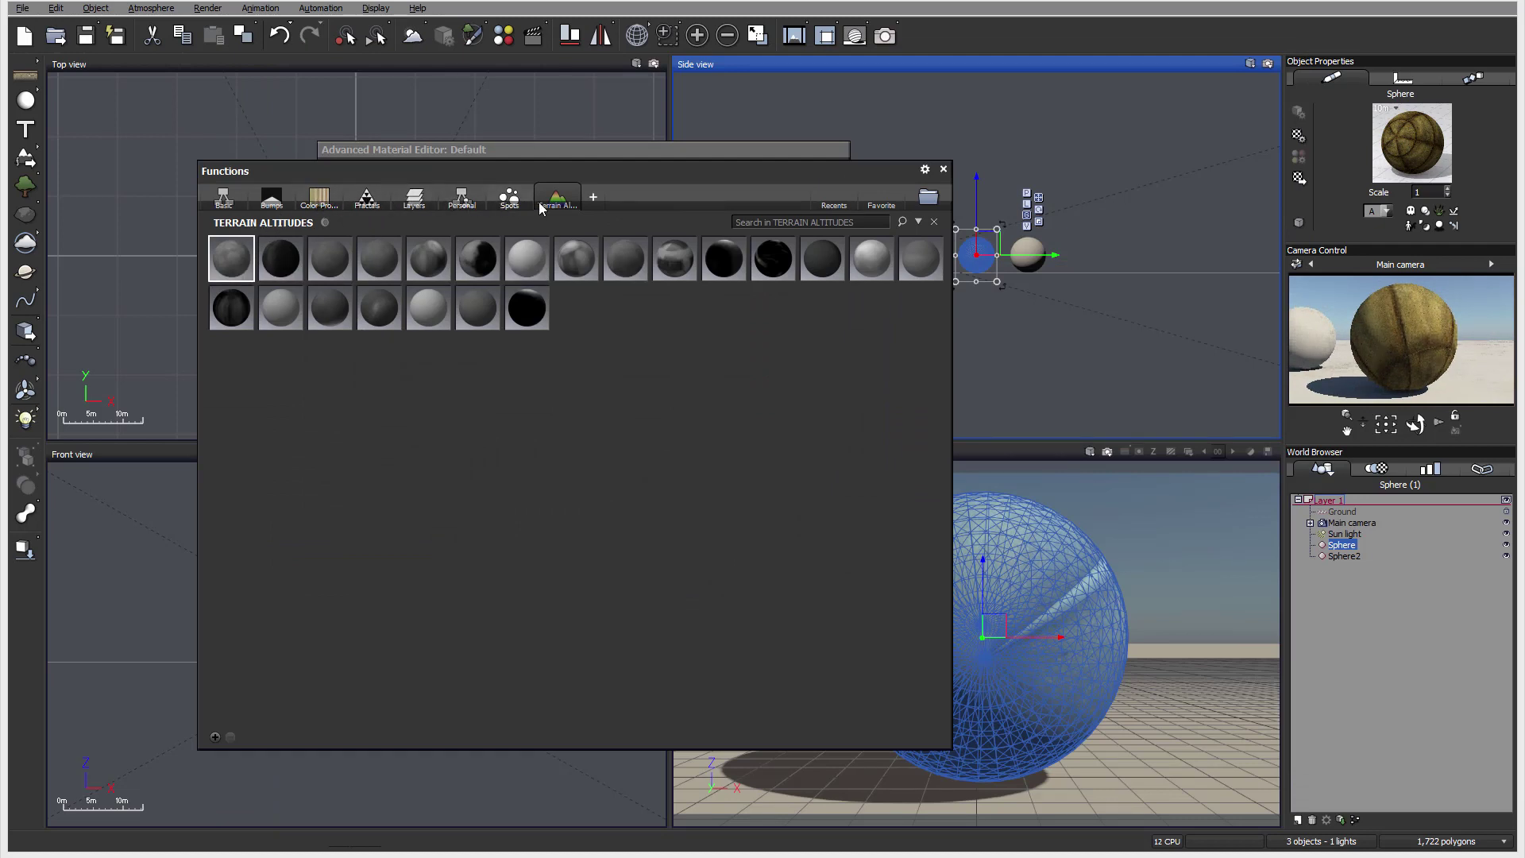
left_click(273, 202)
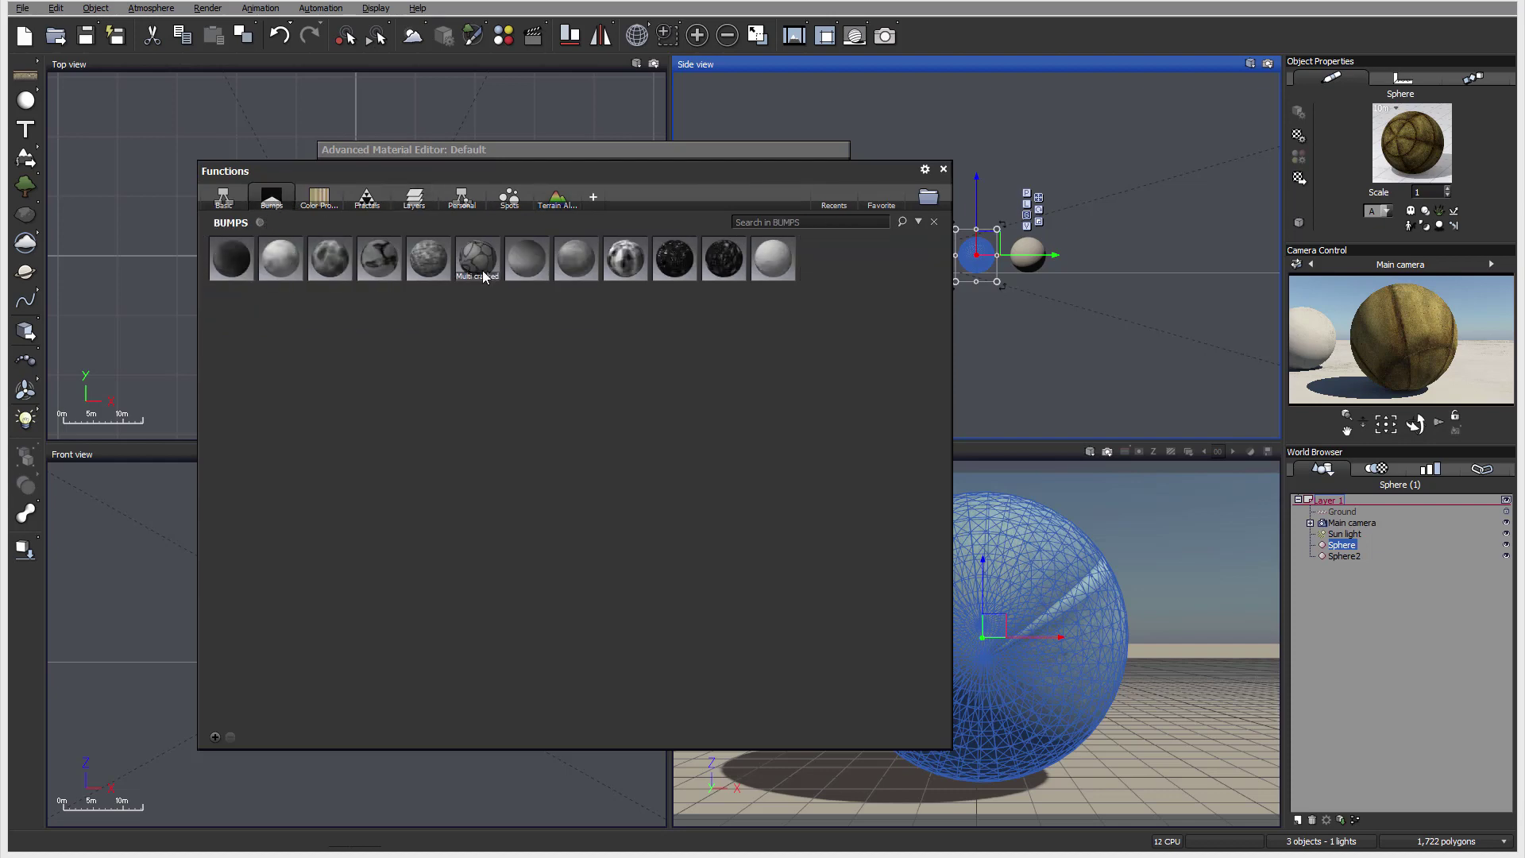
double_click(379, 258)
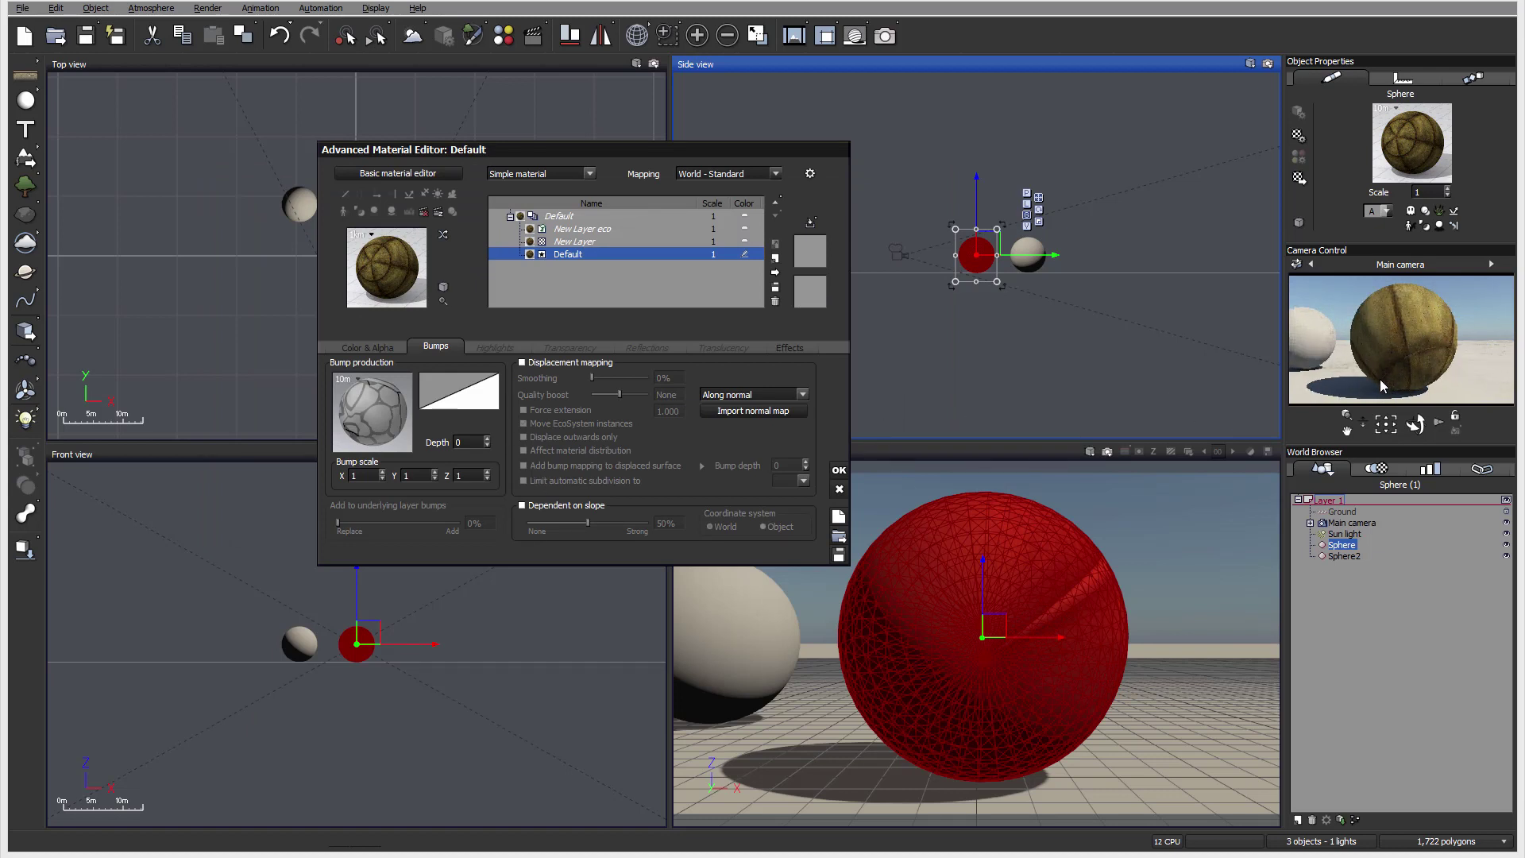
left_click(486, 445)
Set the bump depth to 10 and switch the bump function to the Chipped preset.
type("10")
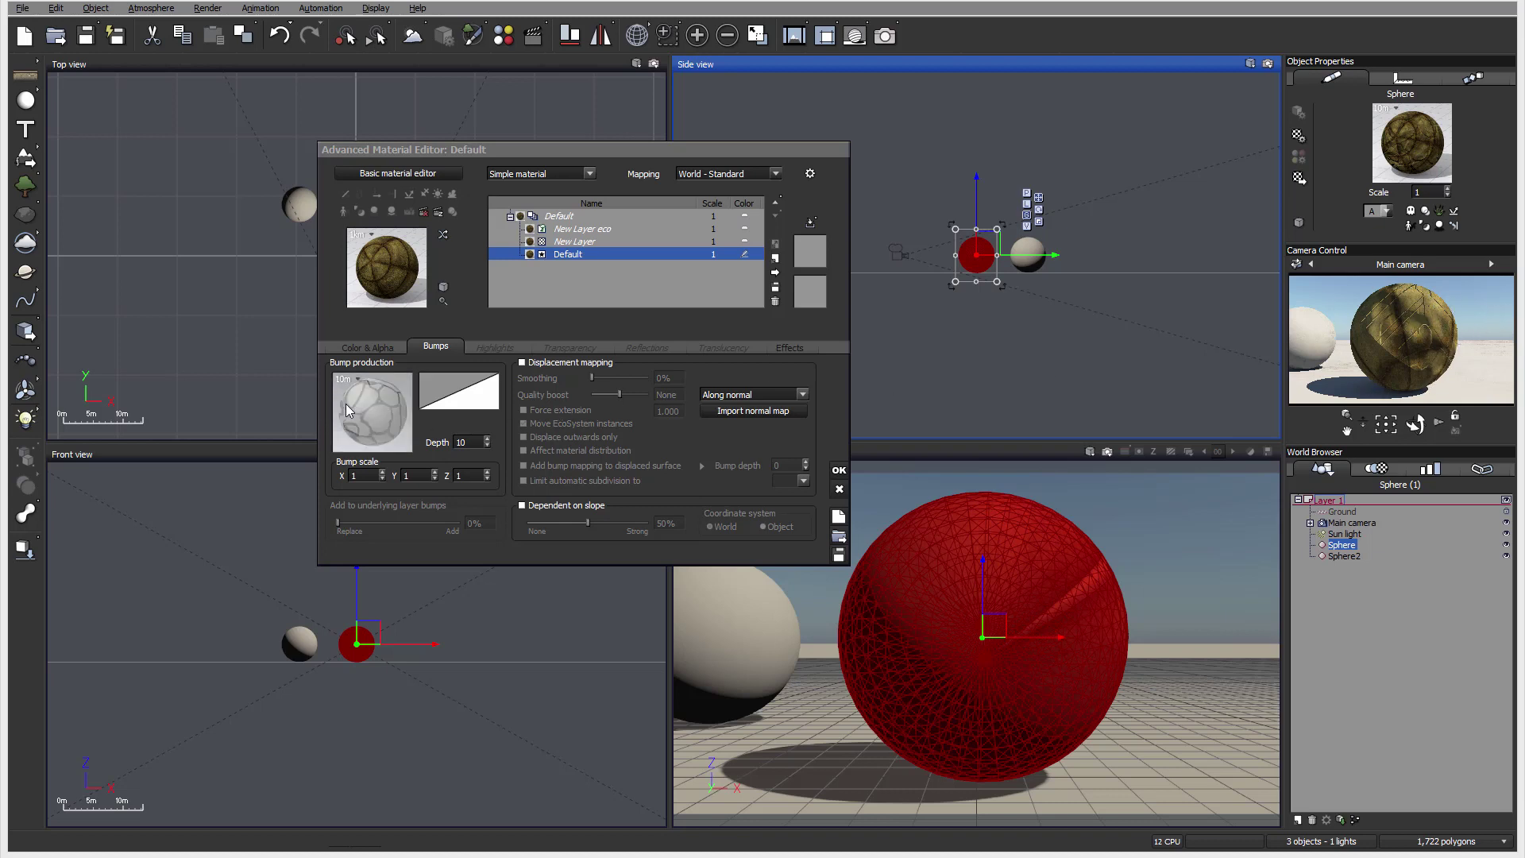
left_click(375, 407)
left_click(375, 407)
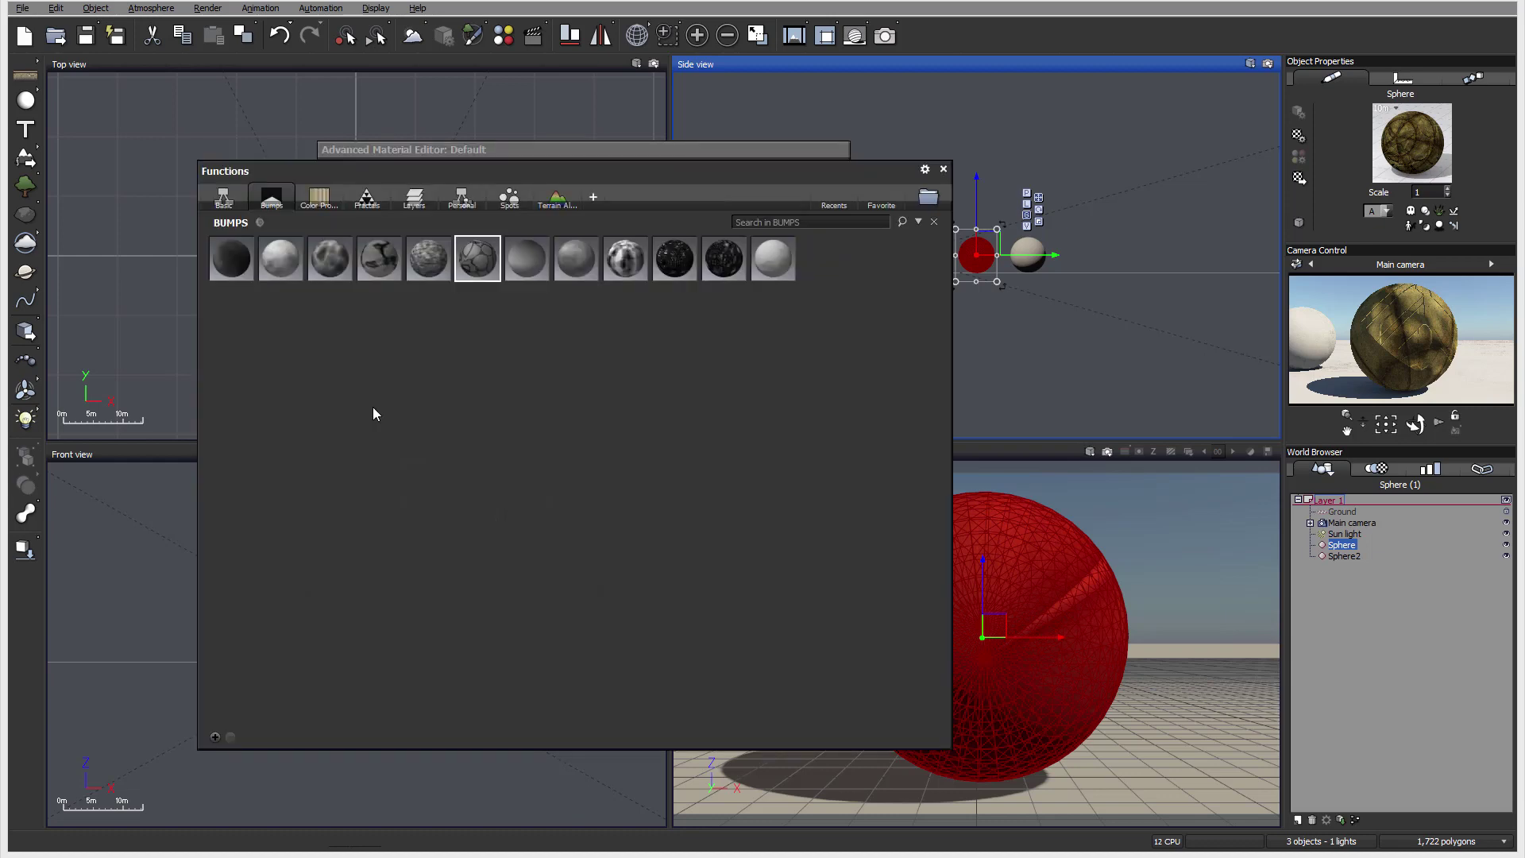
double_click(332, 274)
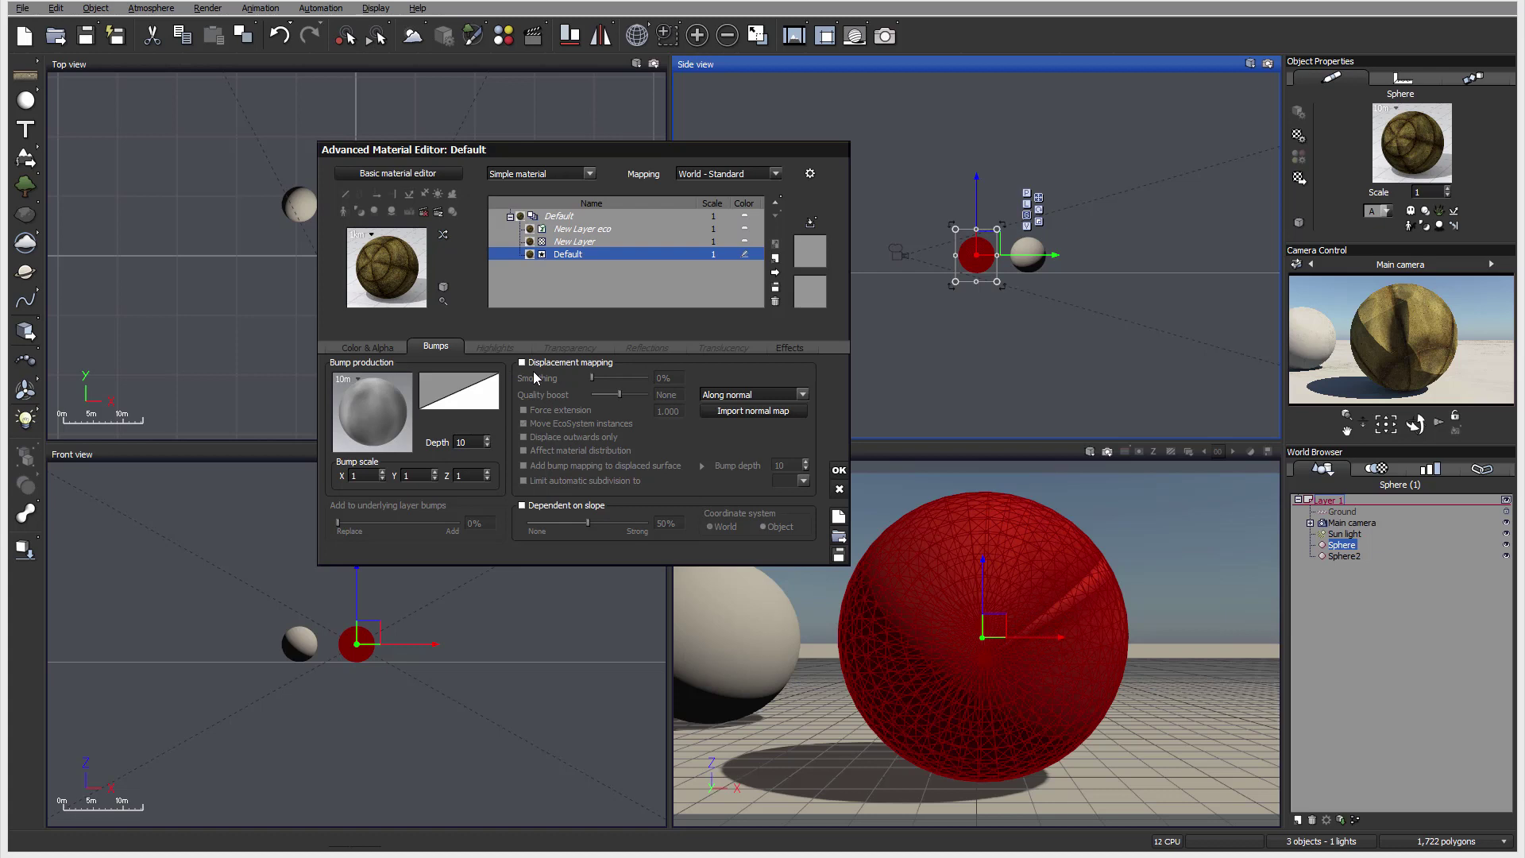
Change the Default material's mapping from World - Standard to Object - Parametric.
right_click(370, 398)
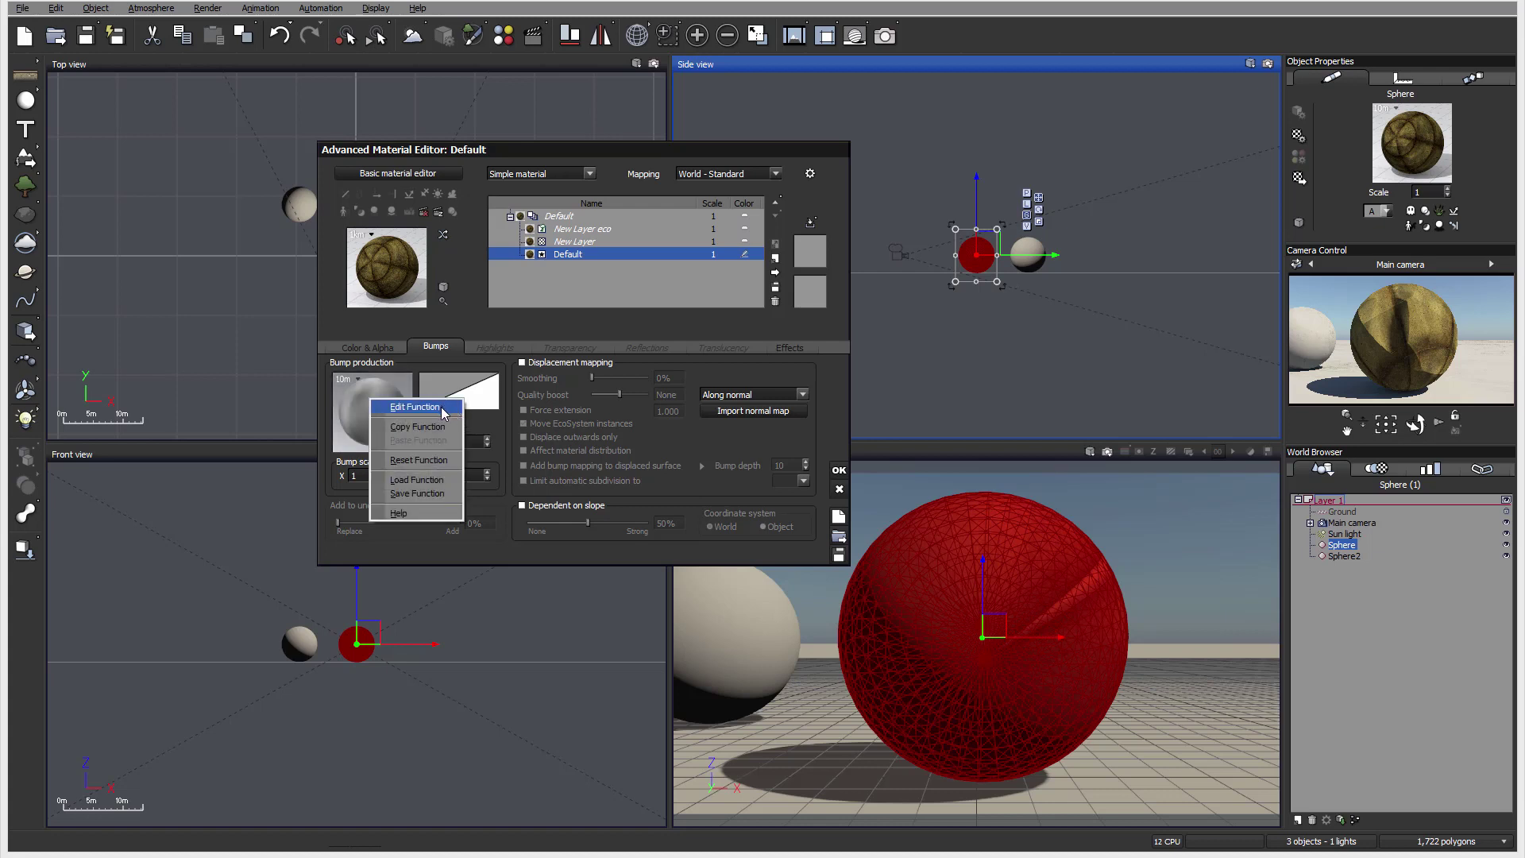
left_click(502, 422)
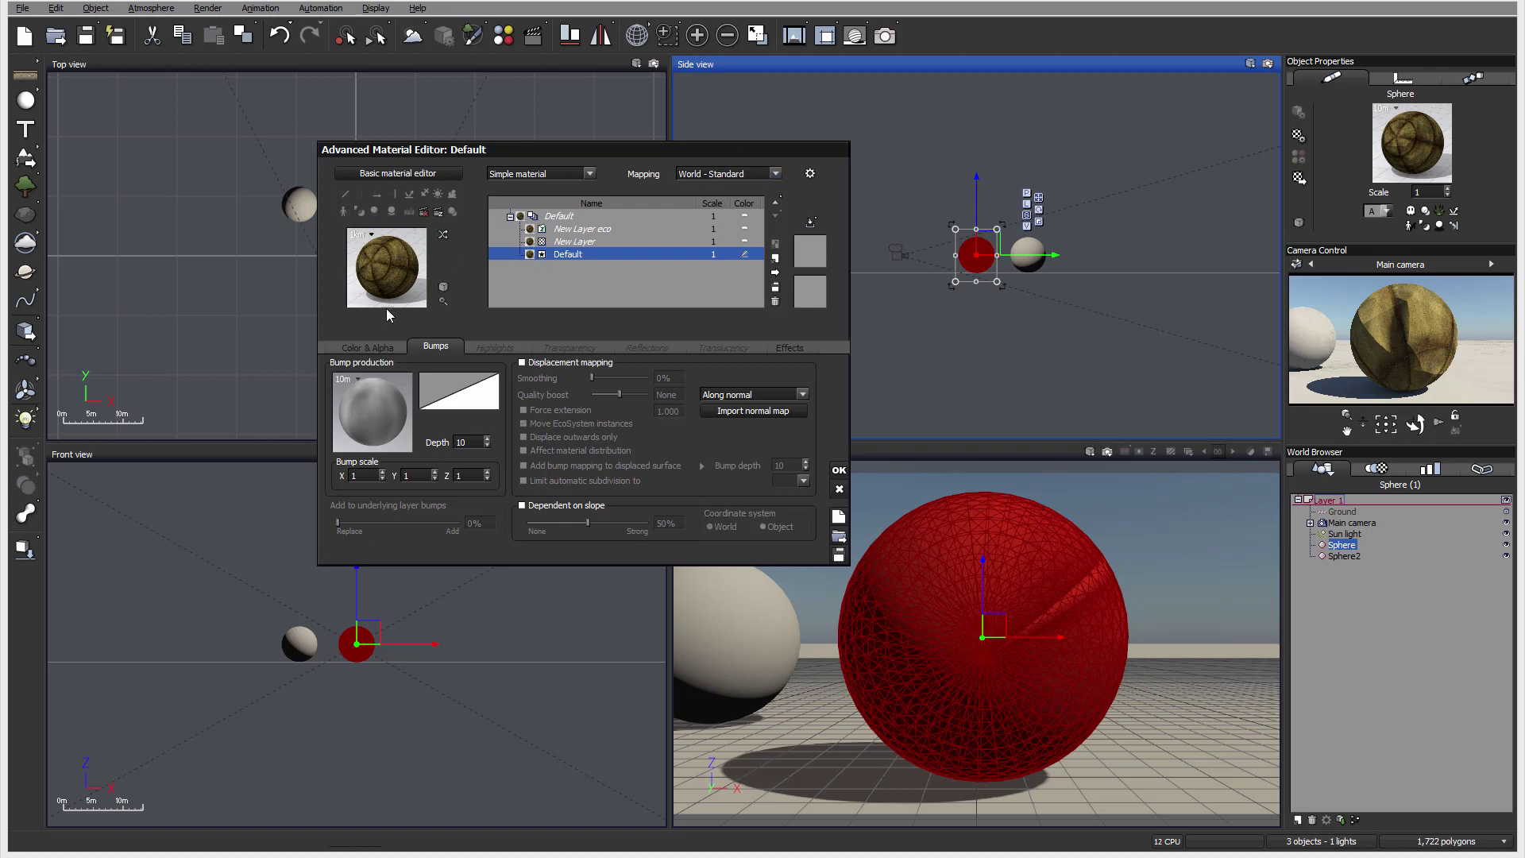
left_click(776, 173)
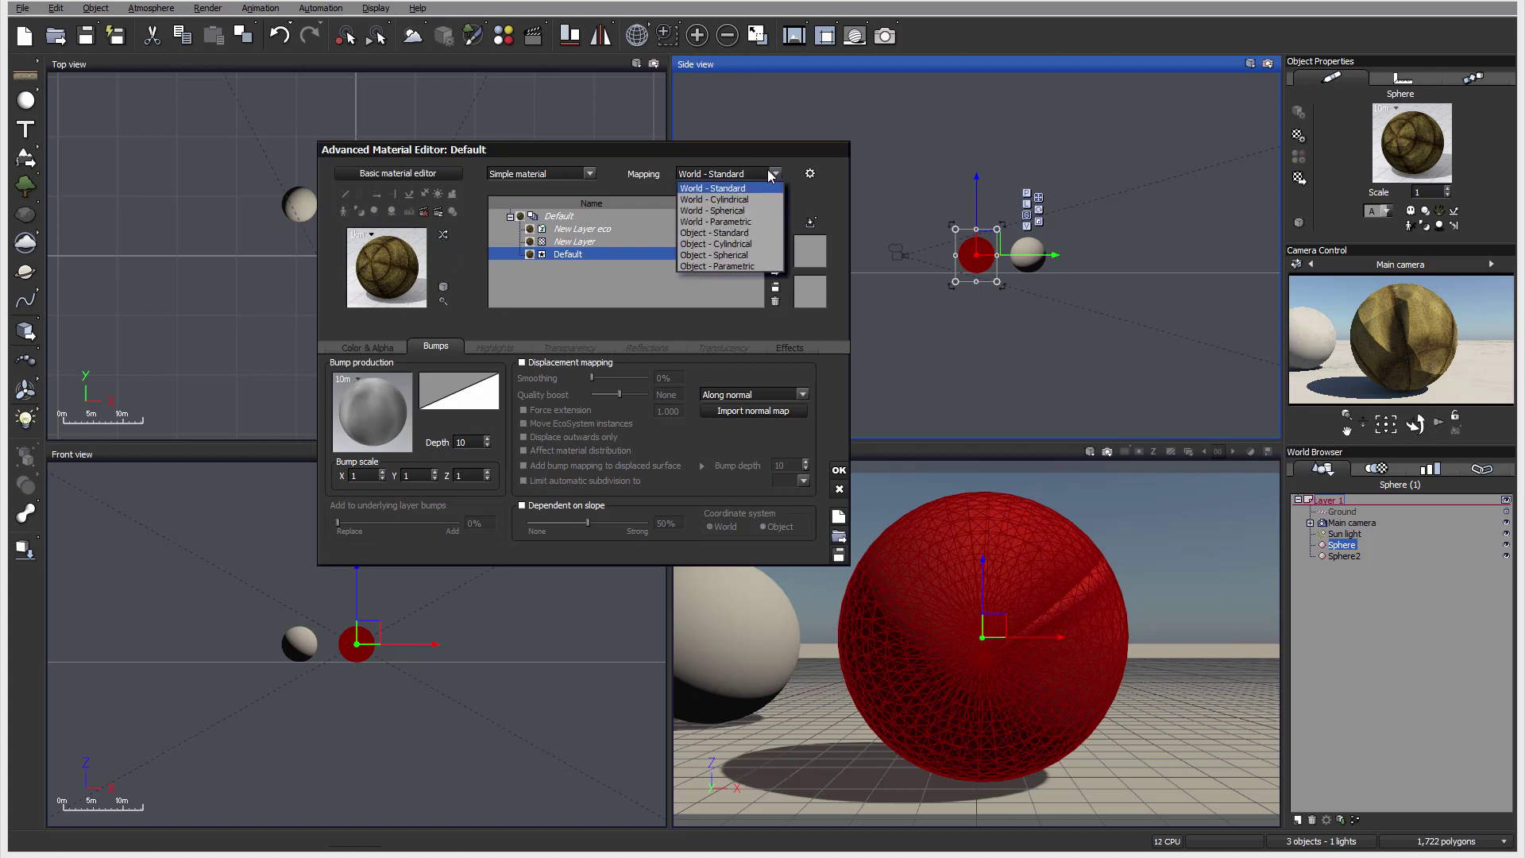
left_click(717, 267)
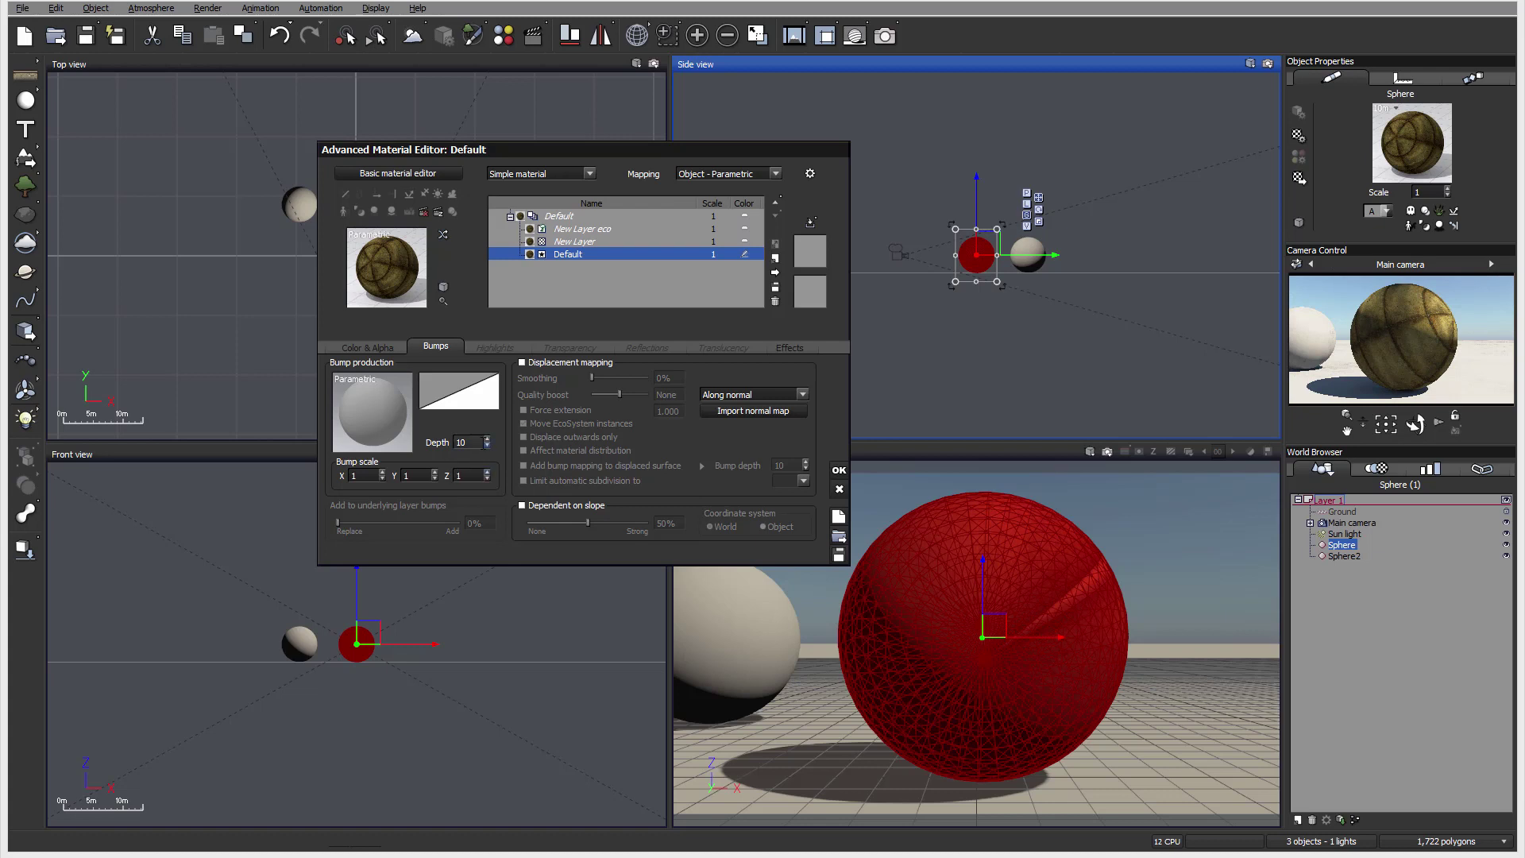
Set the bump scale to 0.1 on the X, Y and Z axes.
left_click(369, 474)
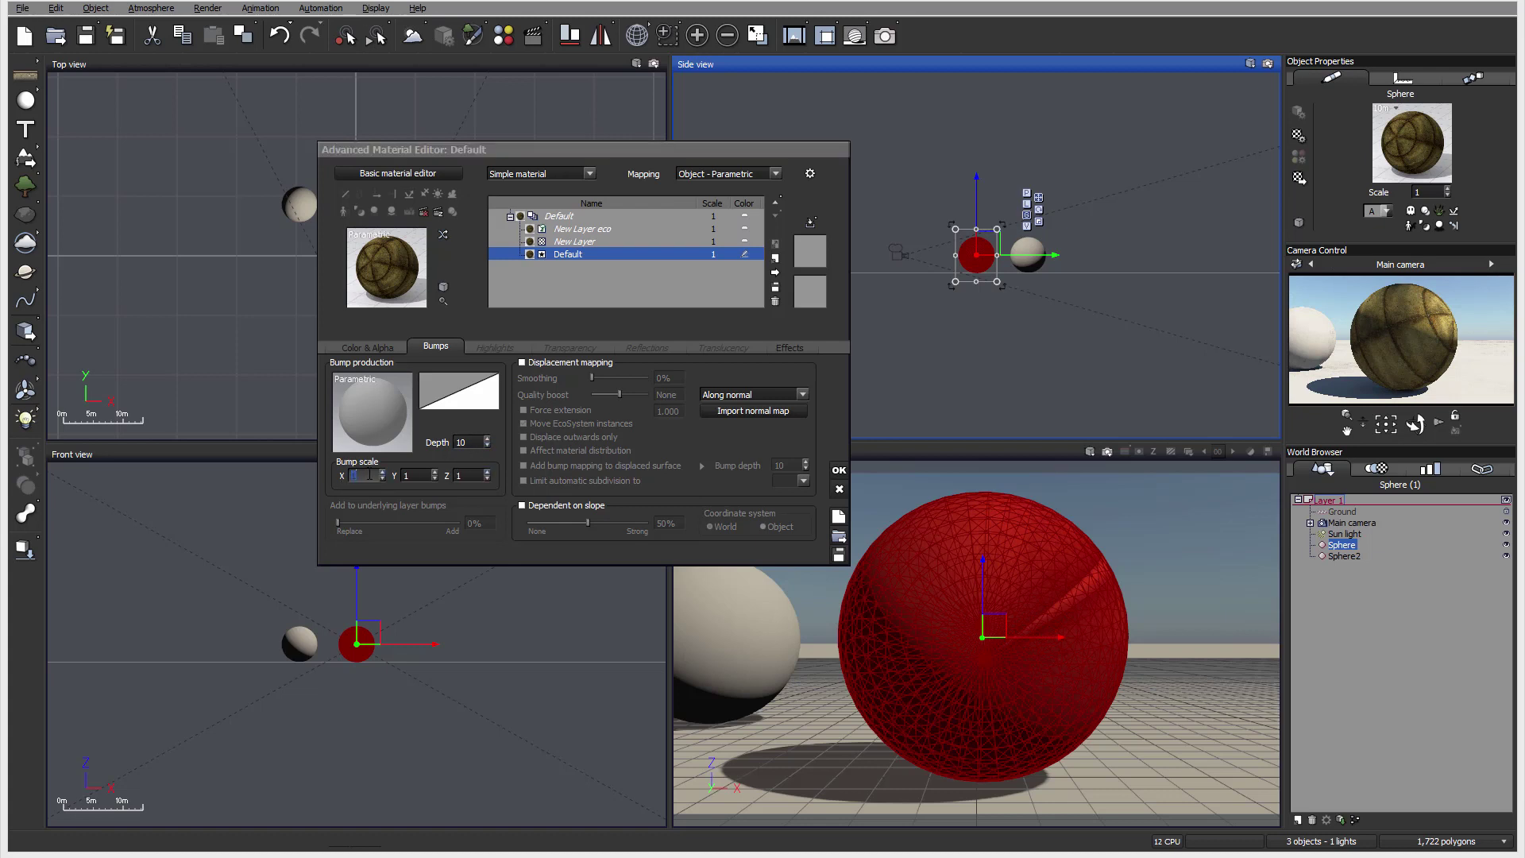
type(".1")
left_click(419, 476)
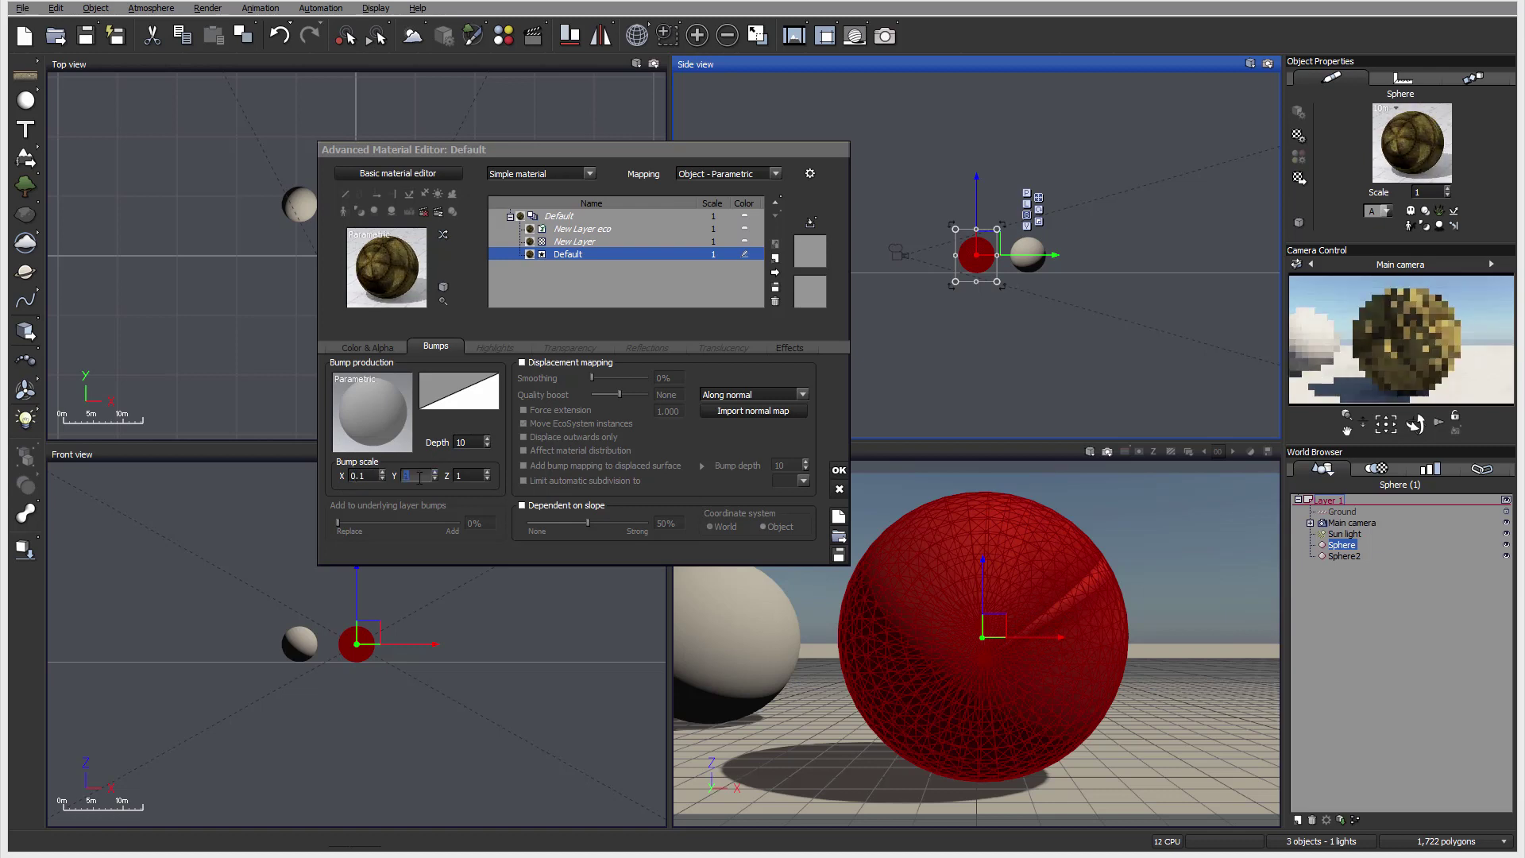
type("0.1")
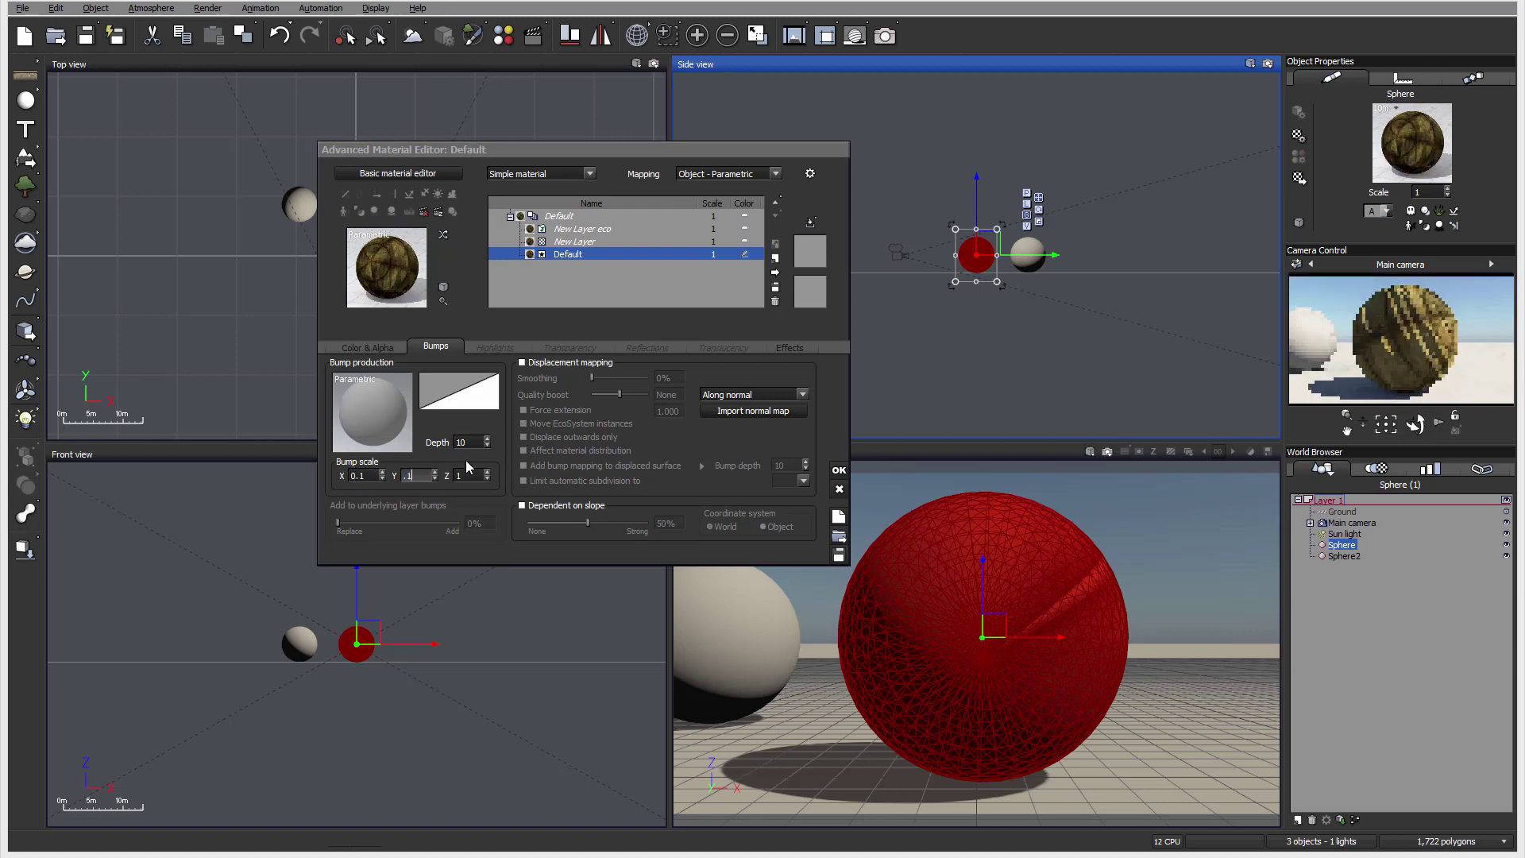
left_click(465, 475)
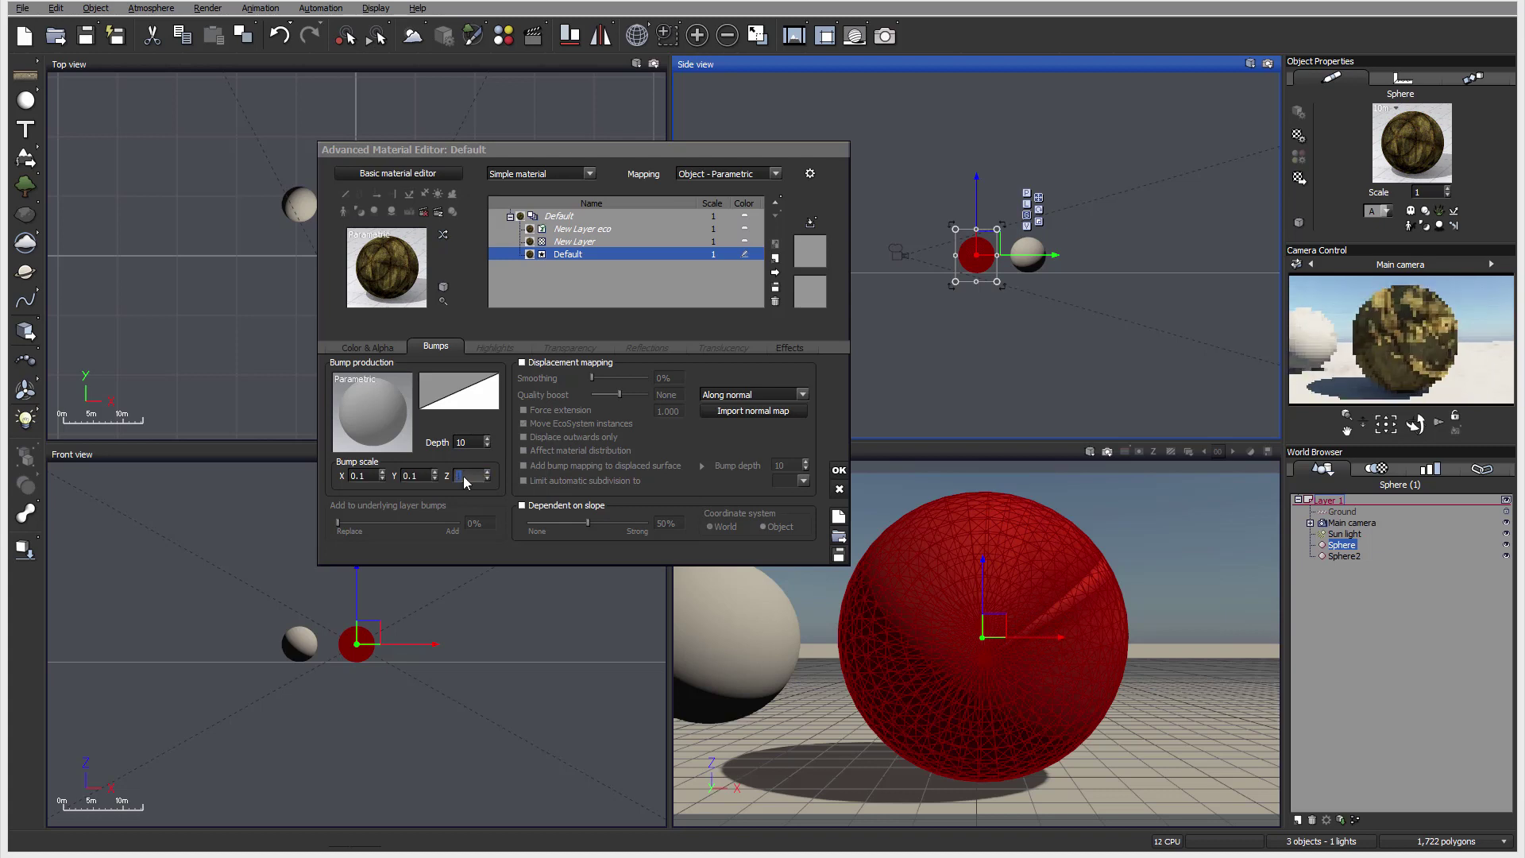
type(".1")
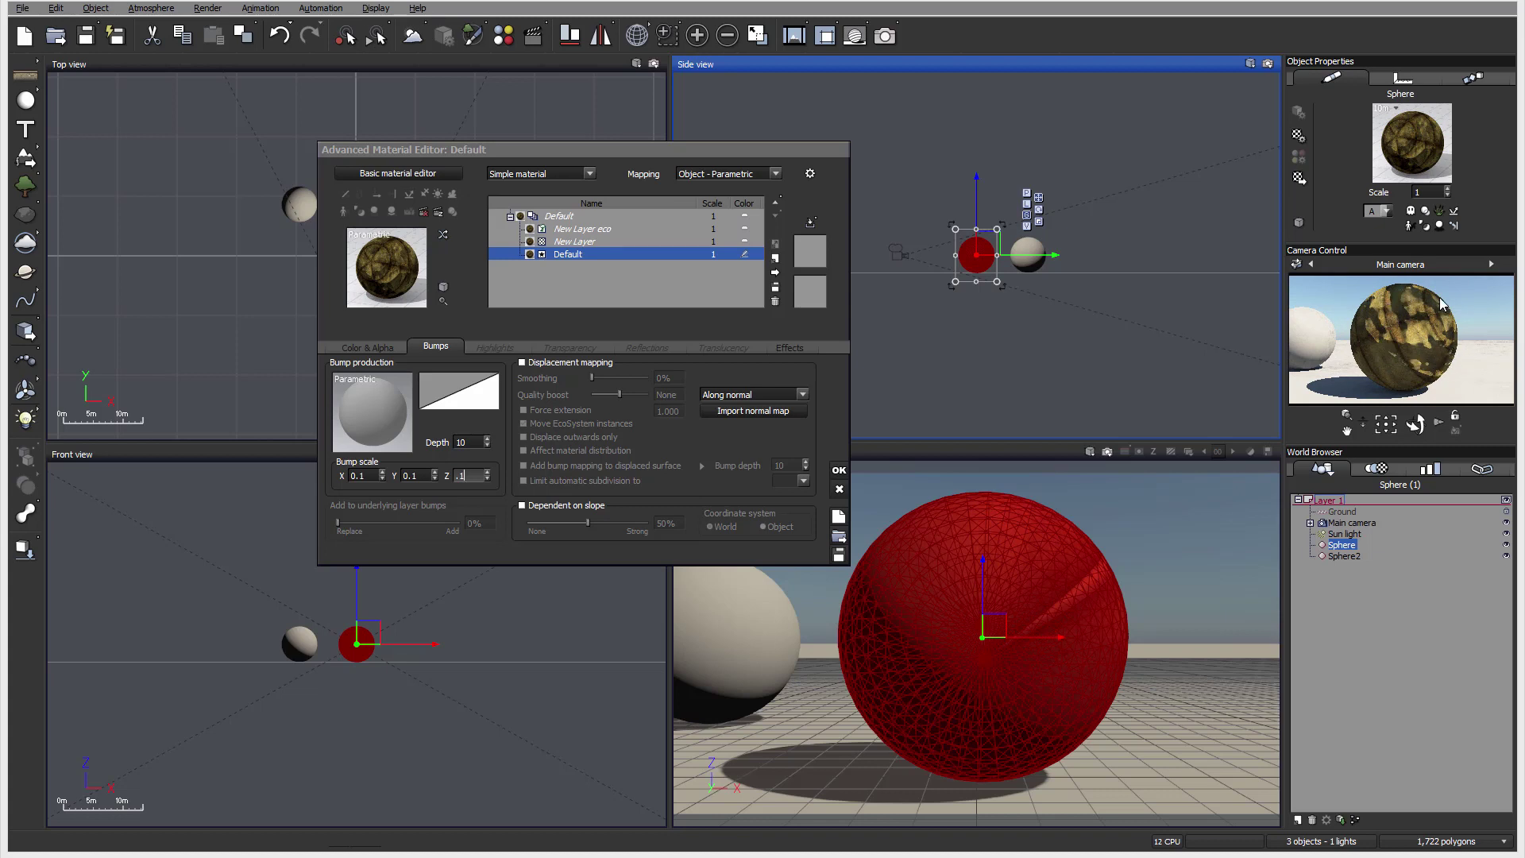
key("Return")
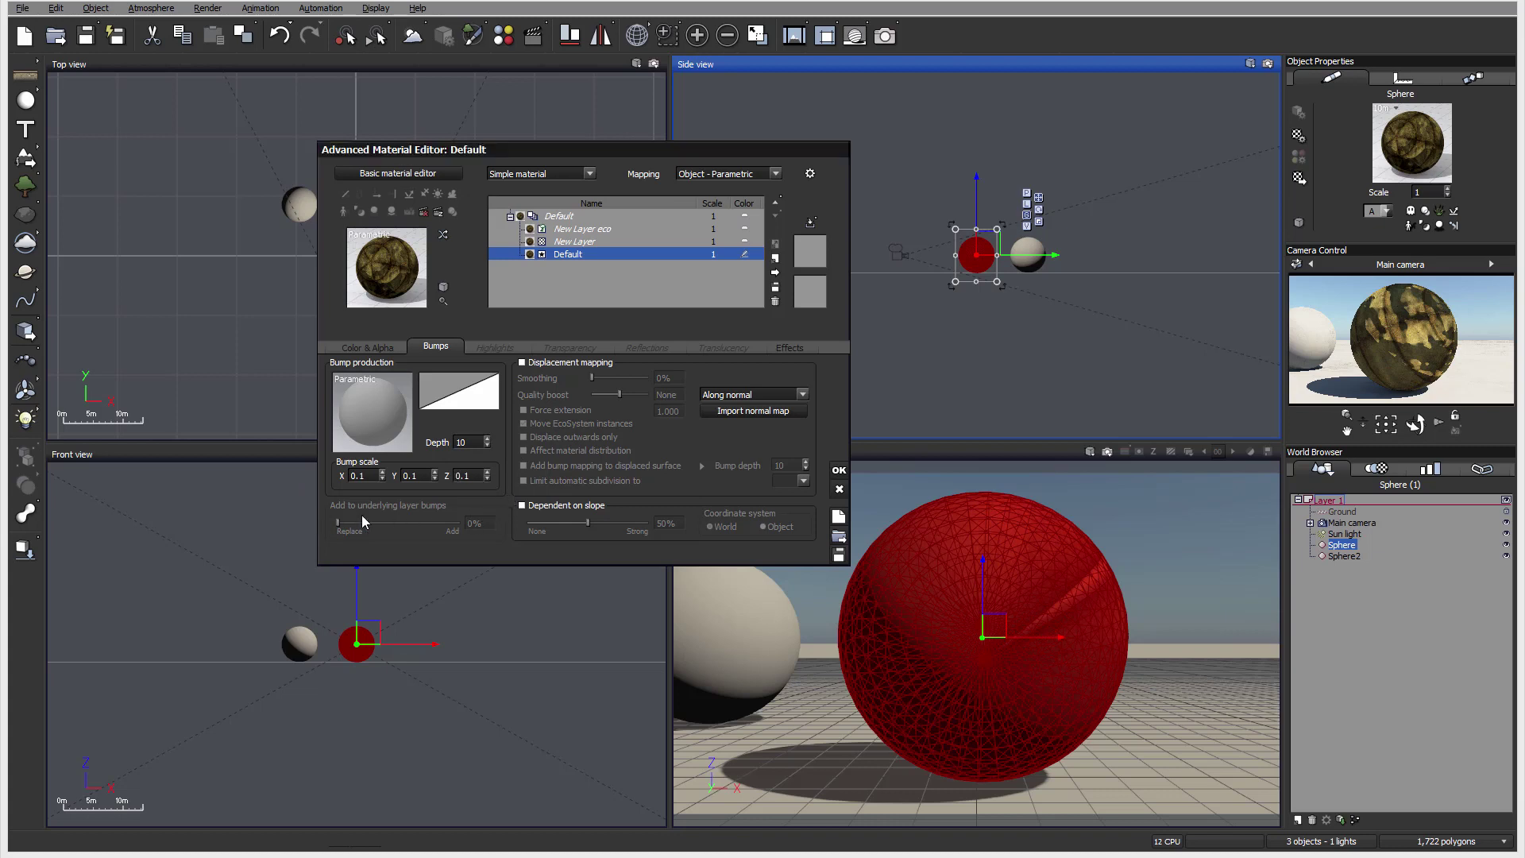
Set New Layer's Add to underlying layer bumps slider to 100%, then return to the Default layer.
double_click(602, 240)
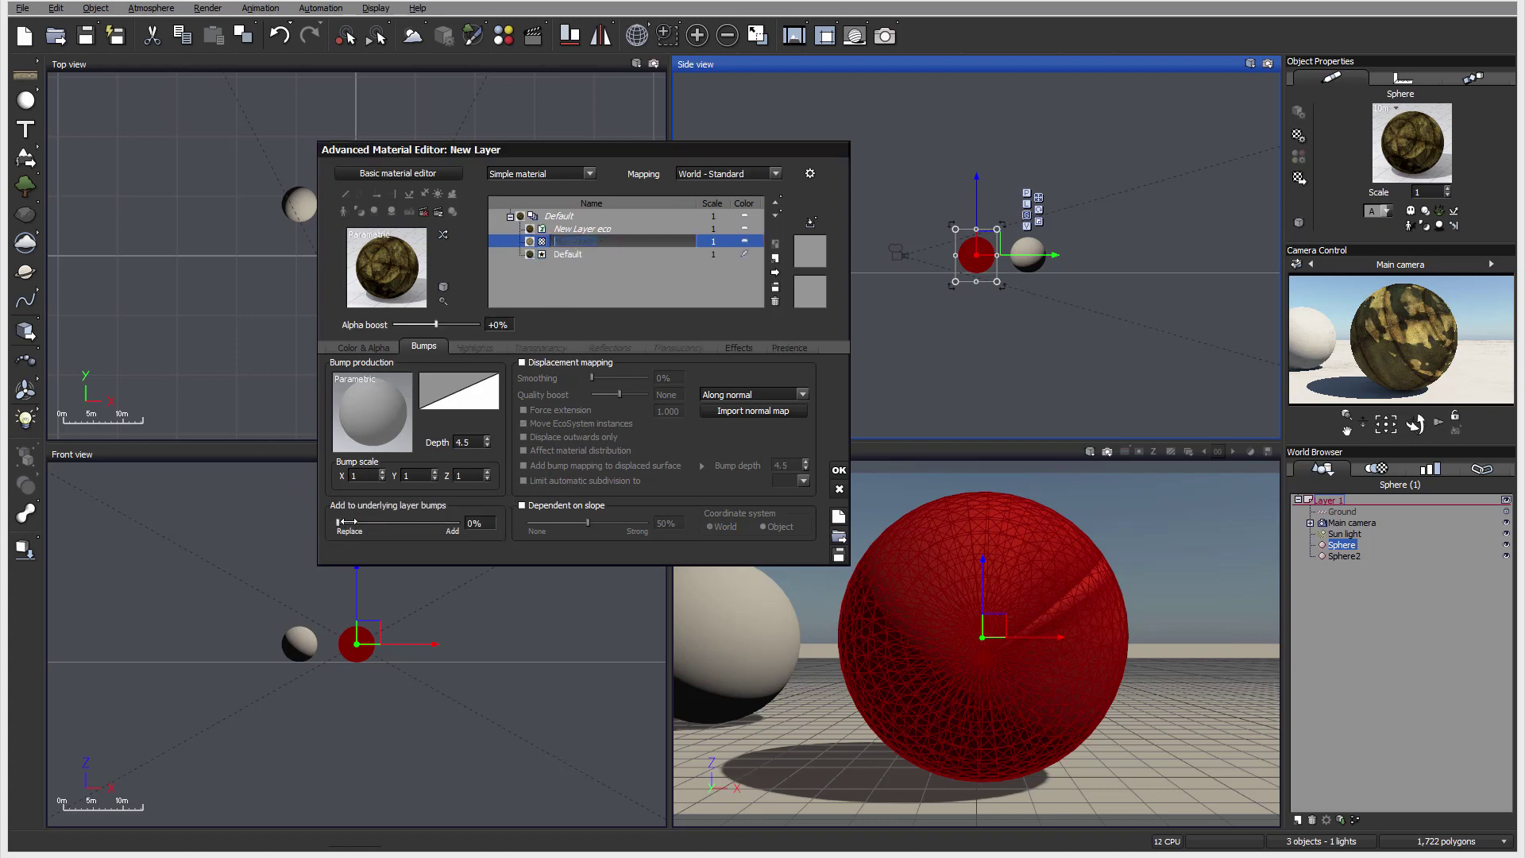
left_click_drag(354, 520, 556, 517)
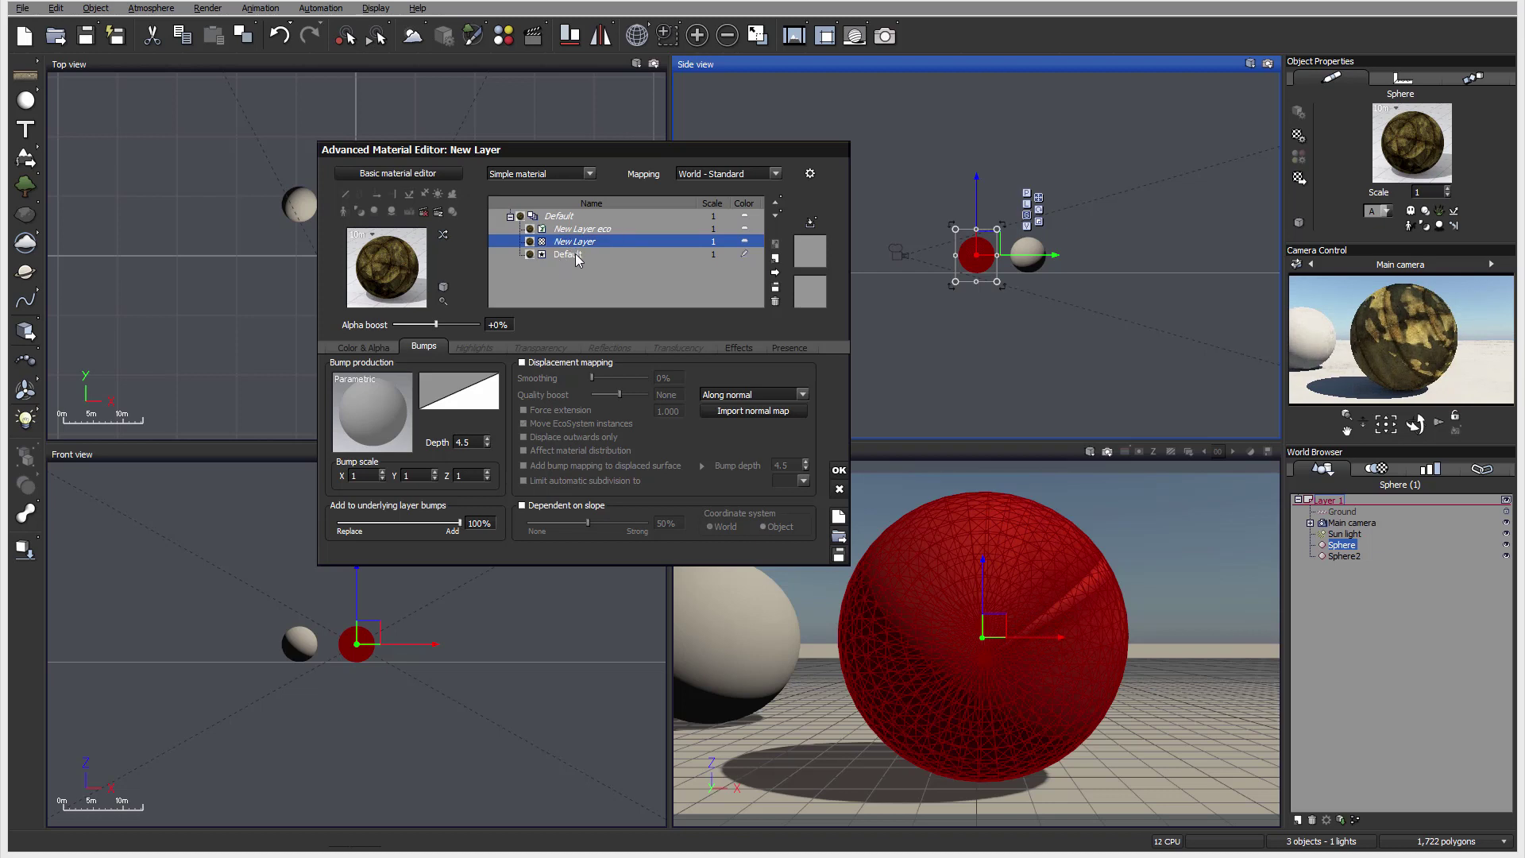
double_click(557, 254)
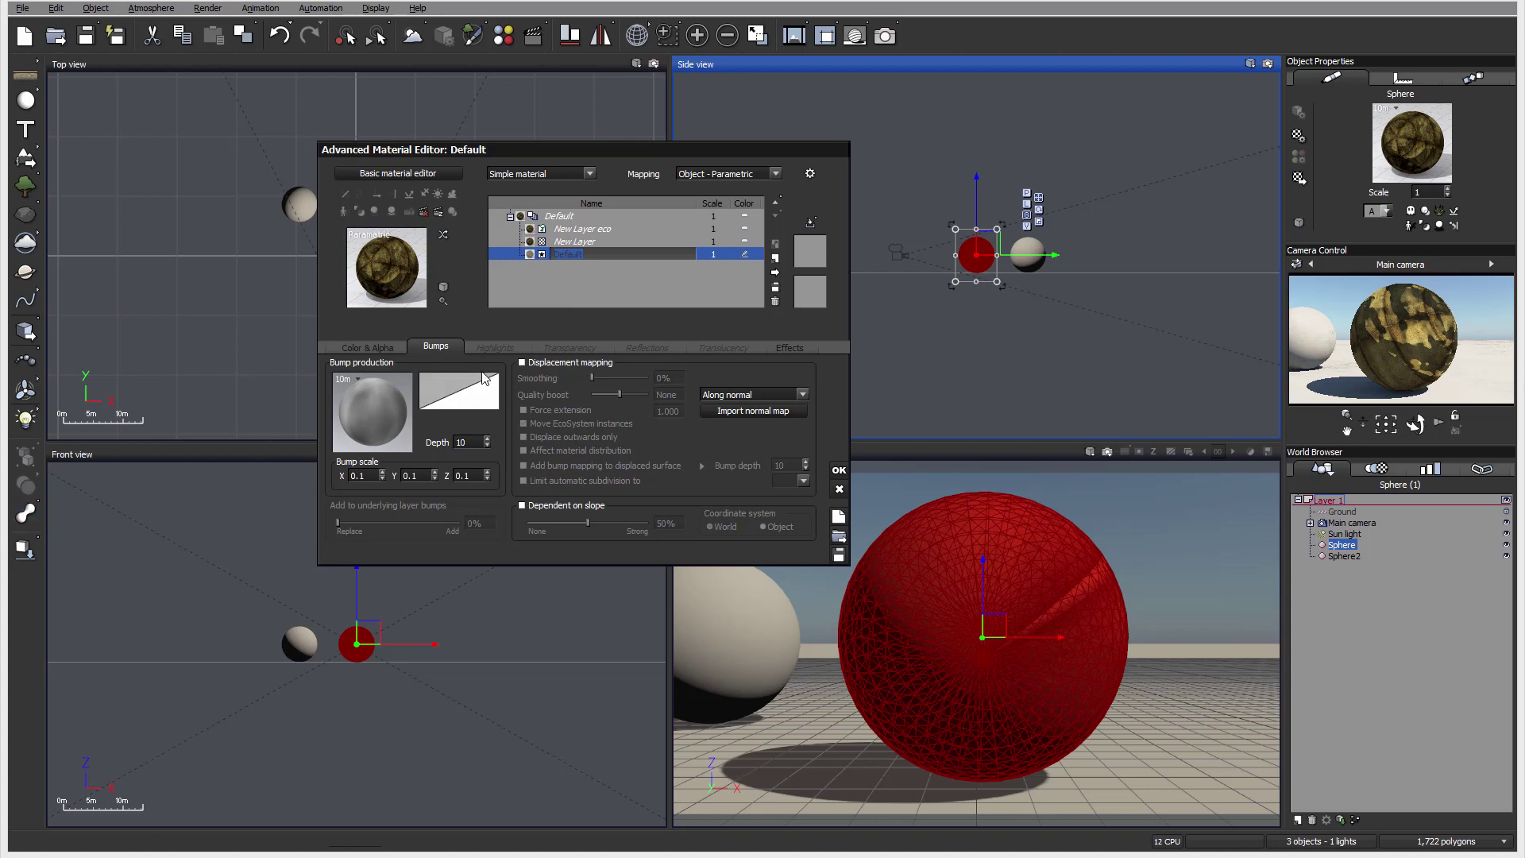
Enable Displacement mapping for the Default layer on the Bumps tab.
left_click(533, 363)
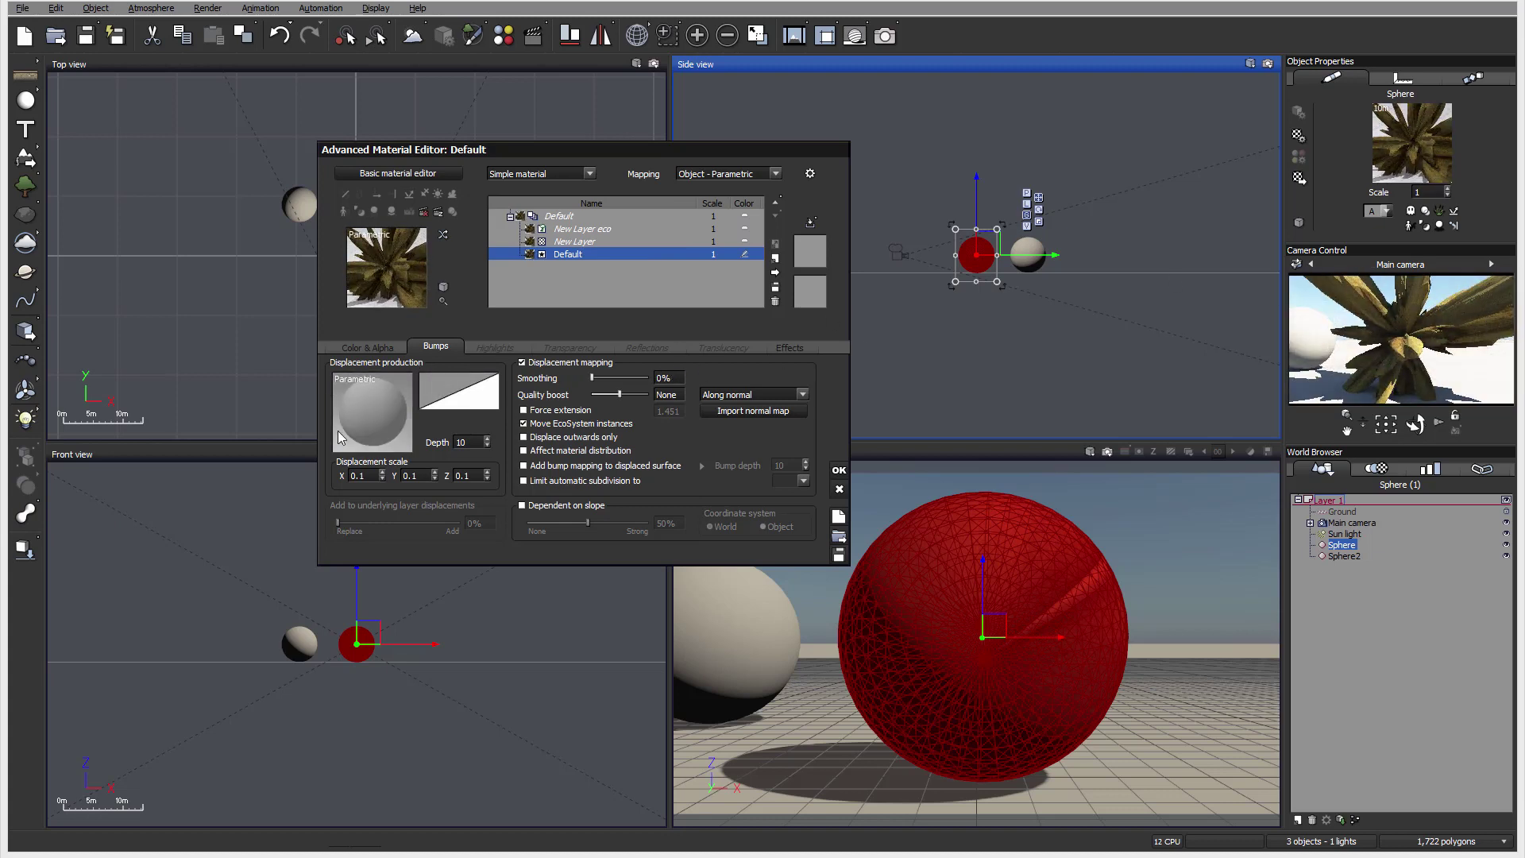
Set the displacement depth to 2 and the smoothing to 66%.
double_click(469, 442)
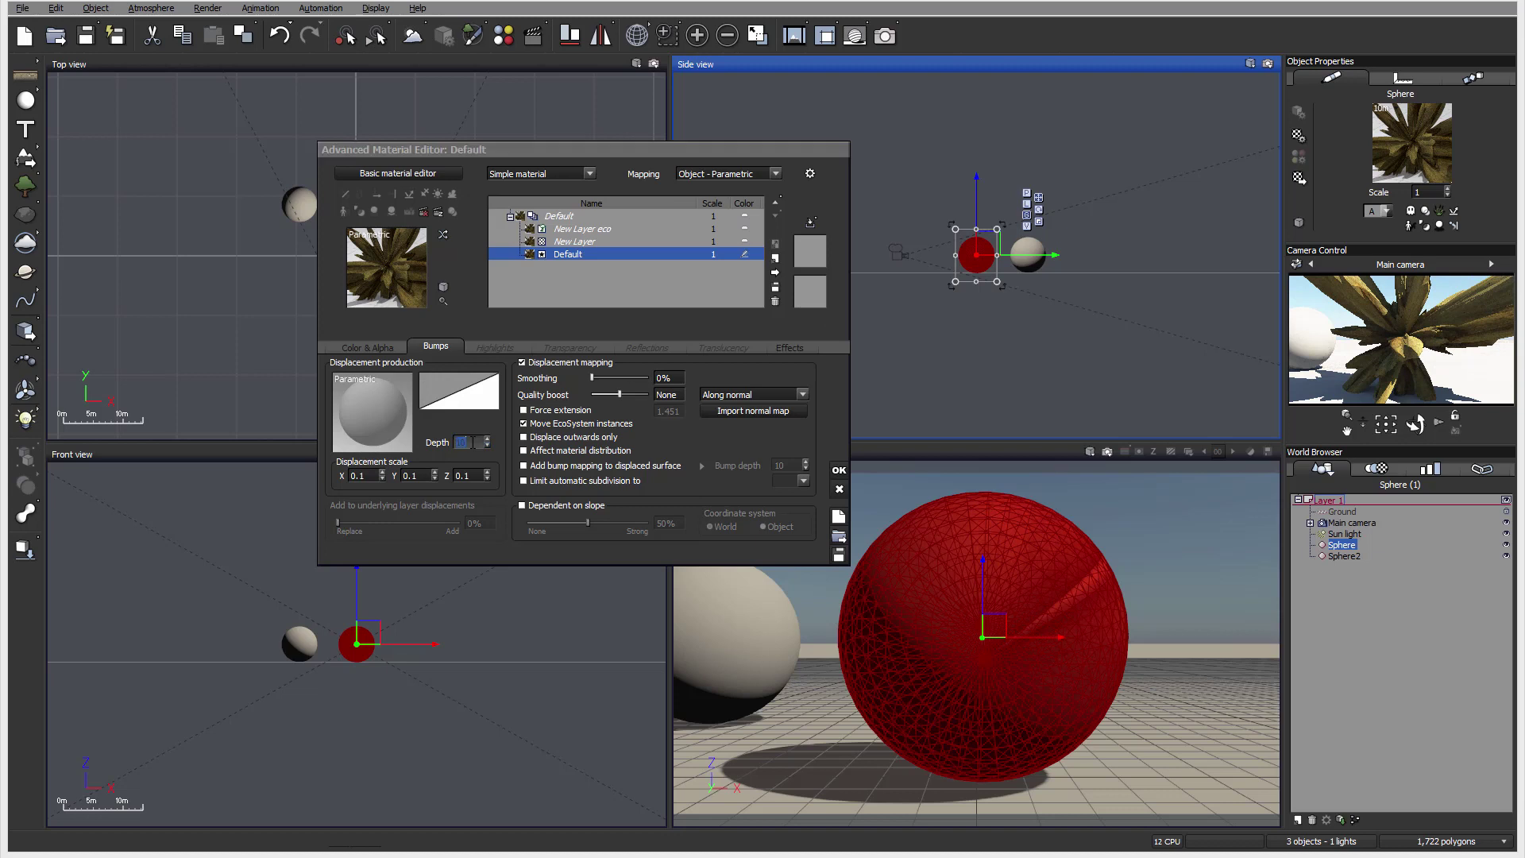
type("2")
key("Return")
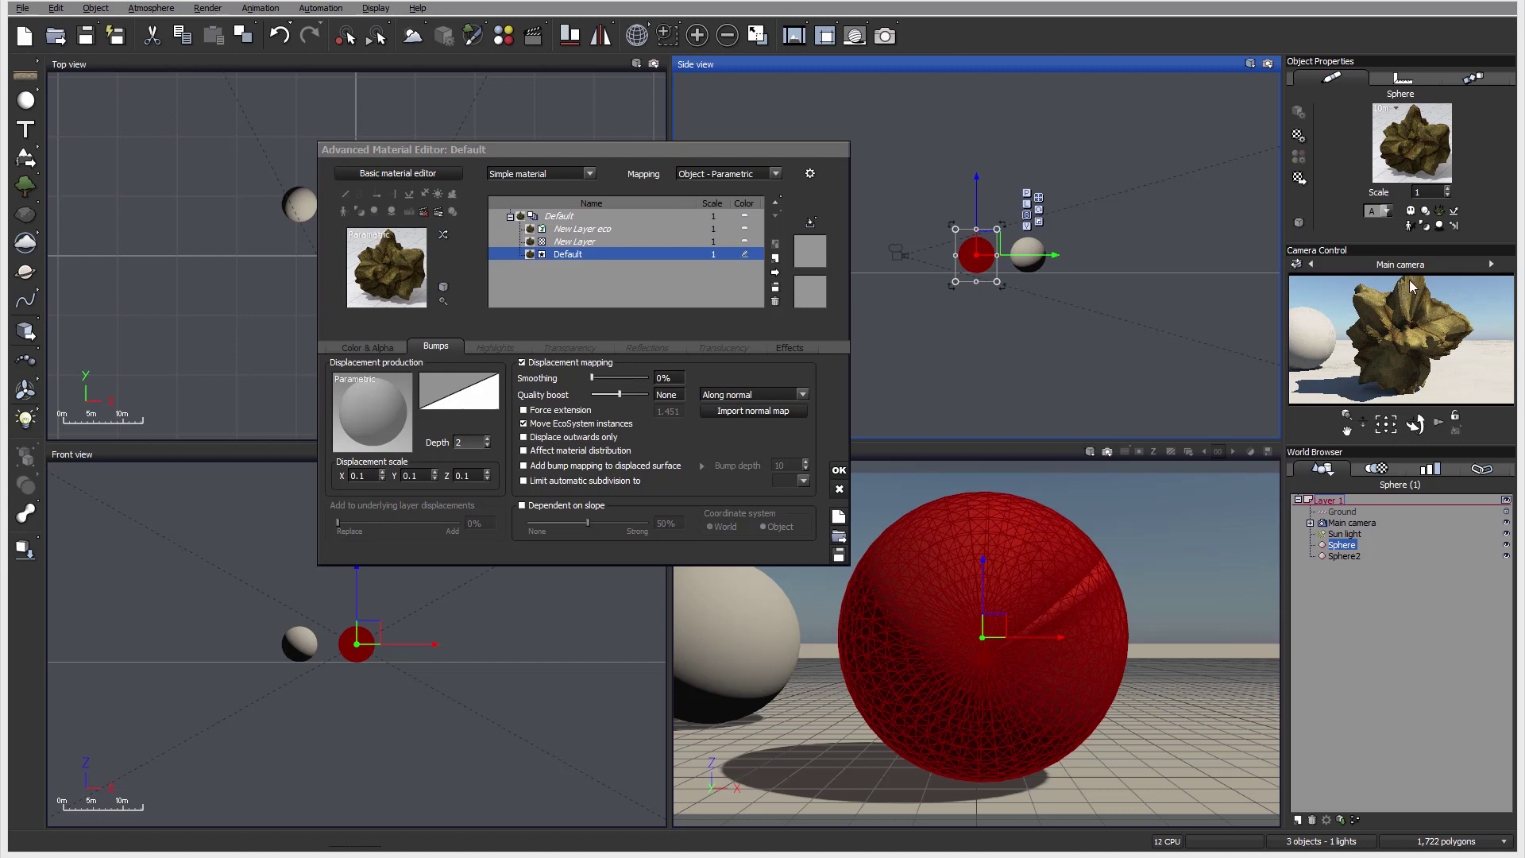
left_click_drag(622, 376, 629, 376)
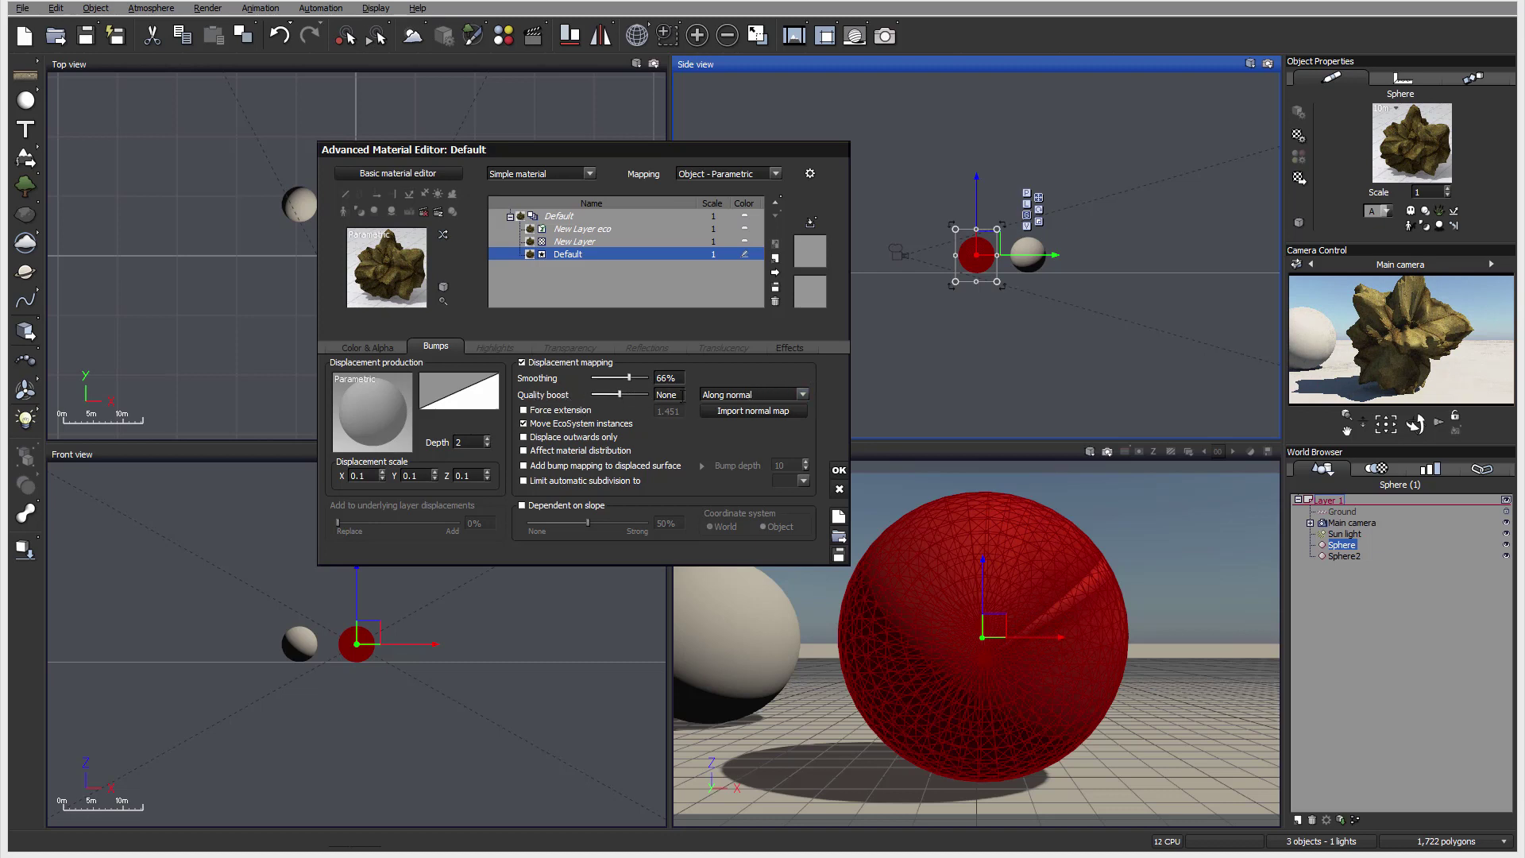
left_click(803, 395)
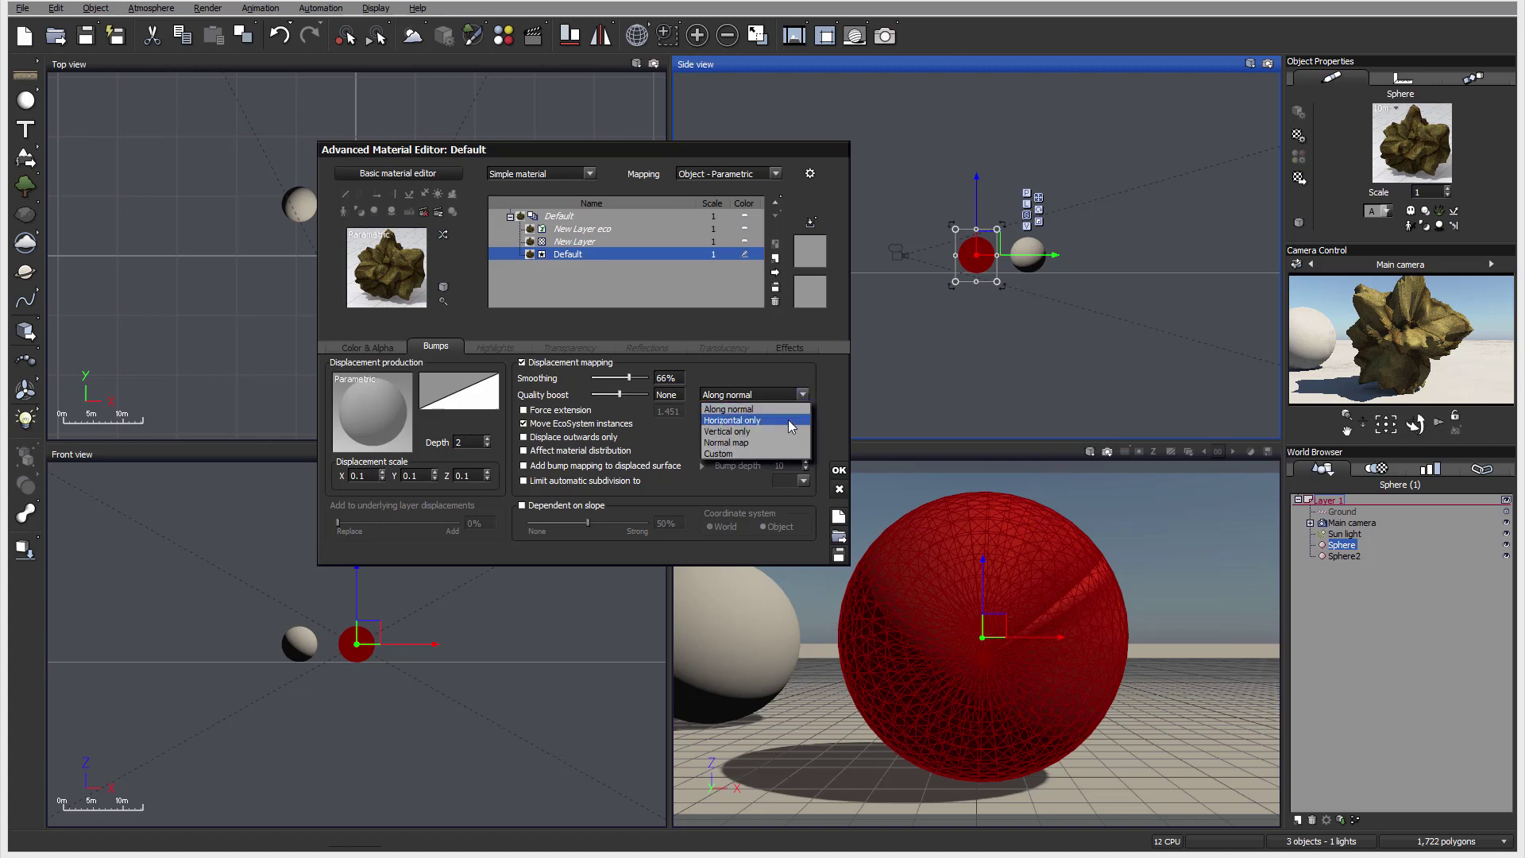
left_click(788, 419)
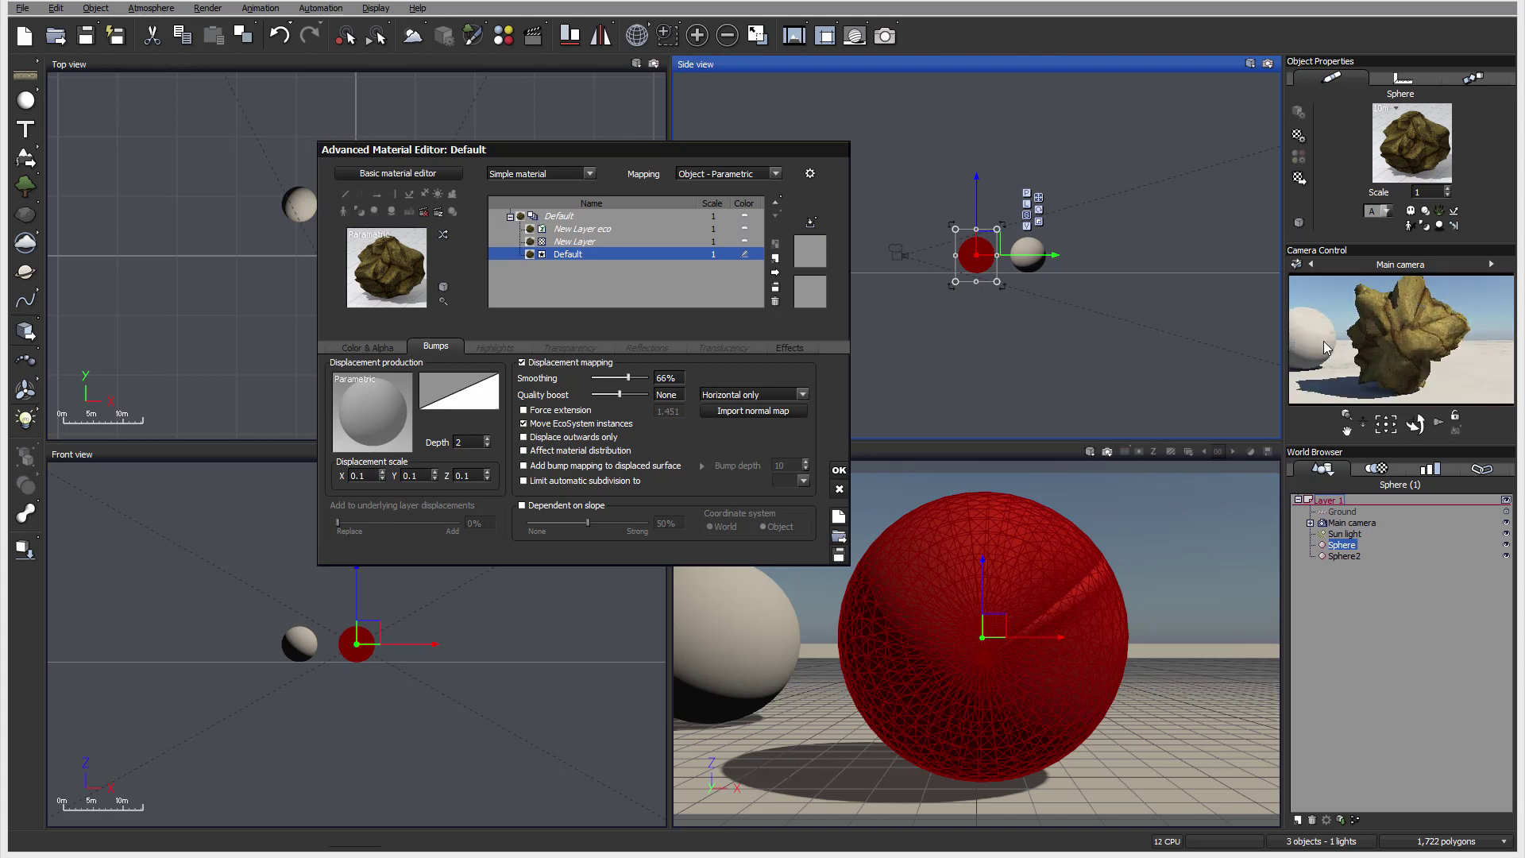
left_click(760, 395)
left_click(761, 433)
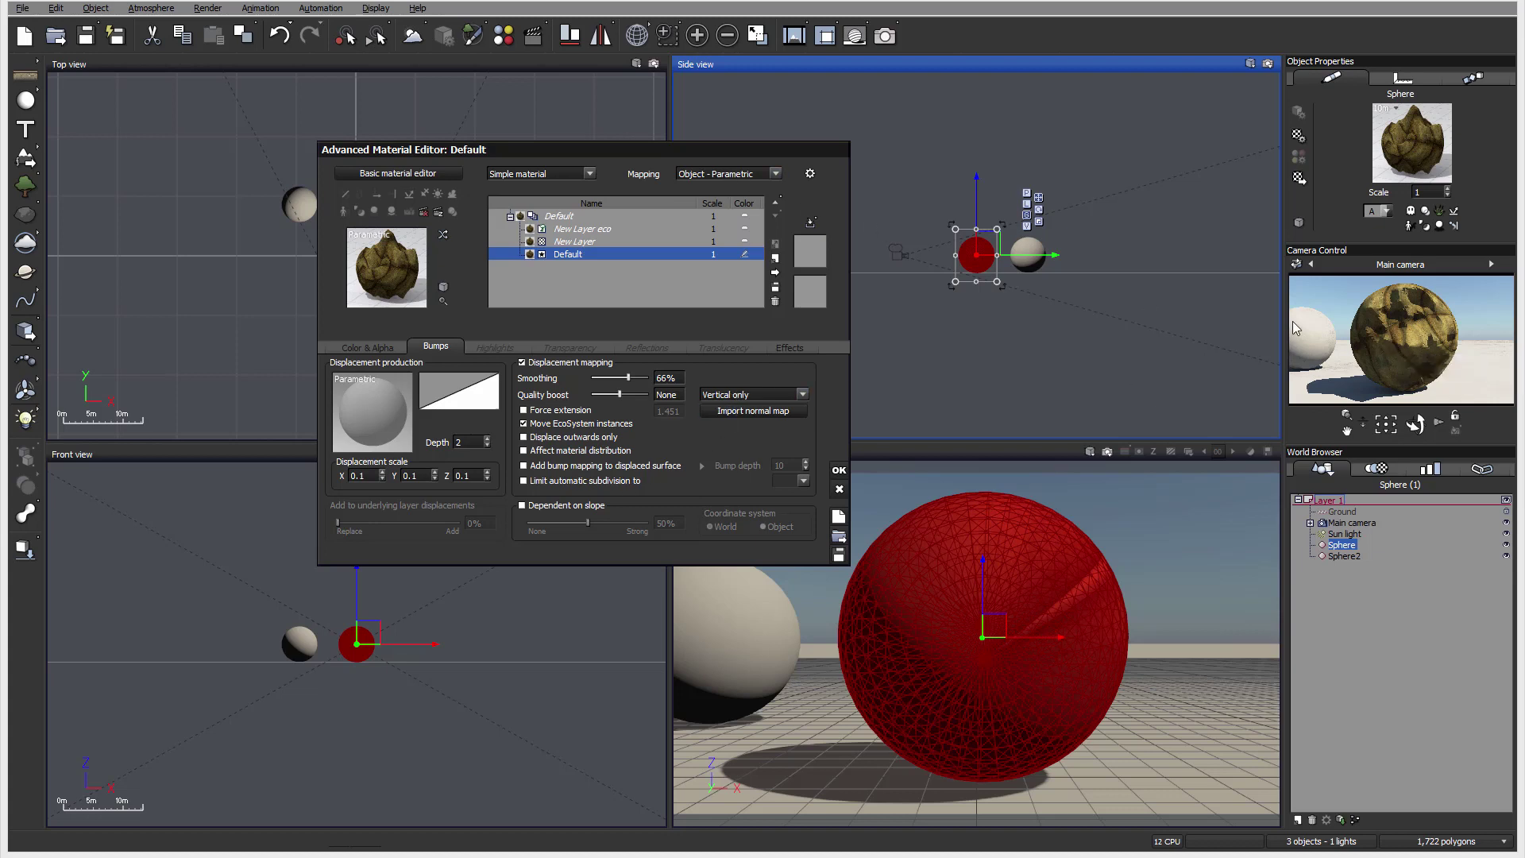
left_click(985, 255)
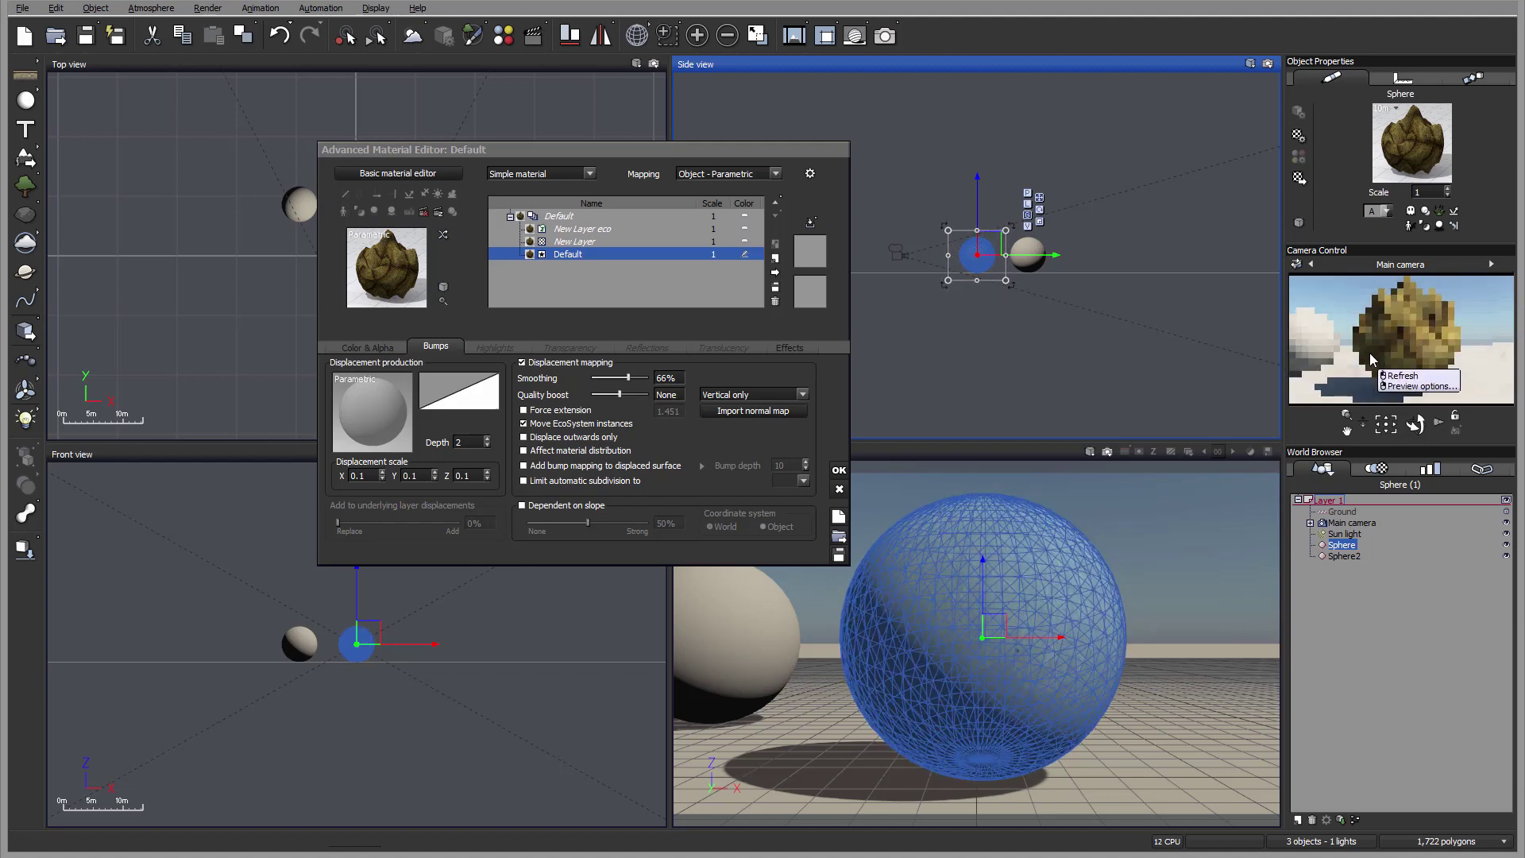
right_click(1379, 369)
left_click(1402, 375)
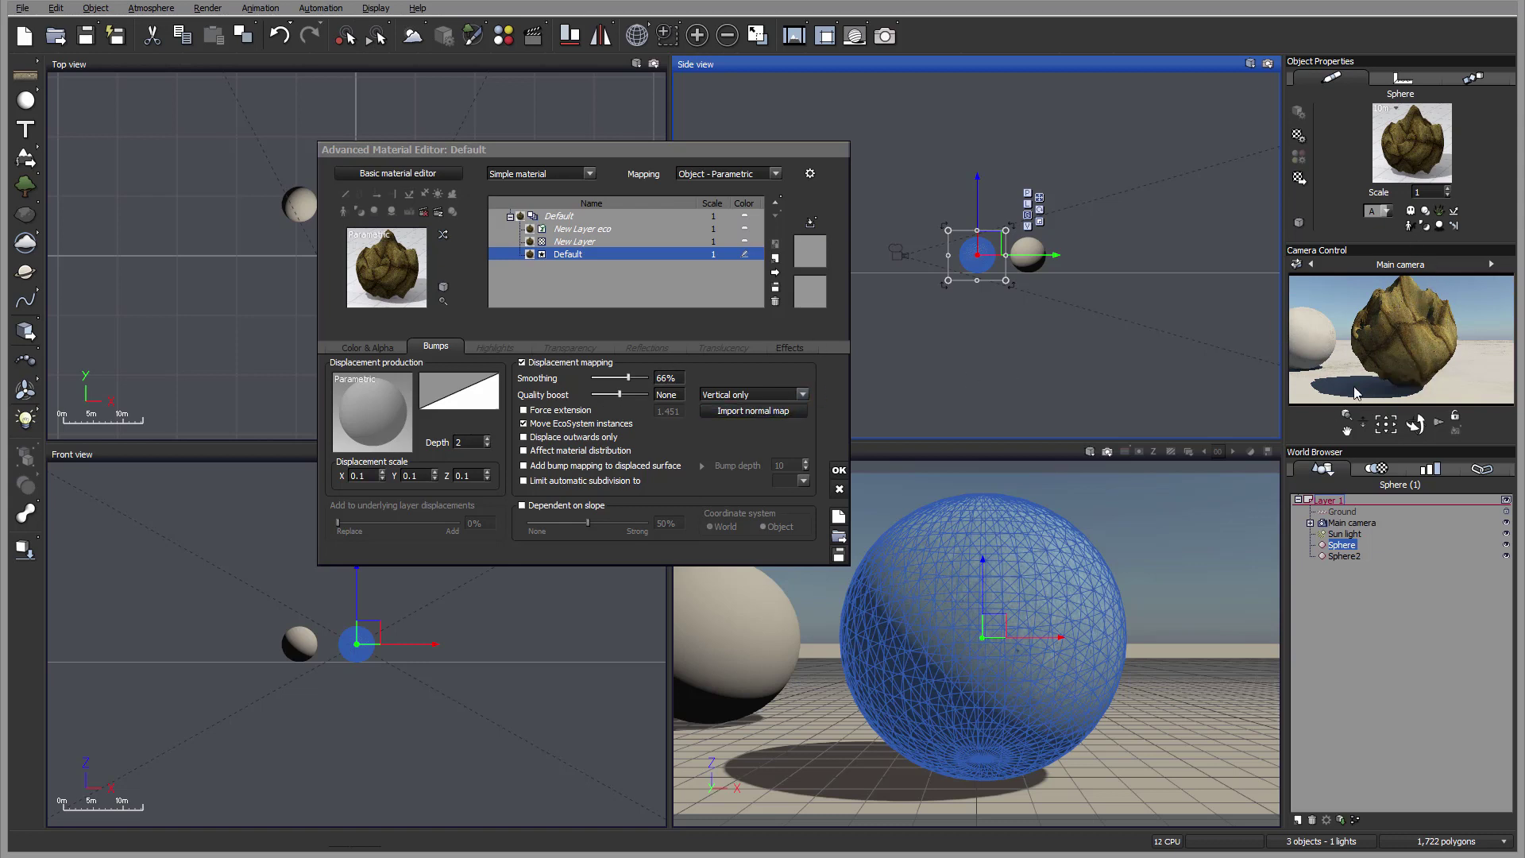
left_click(802, 394)
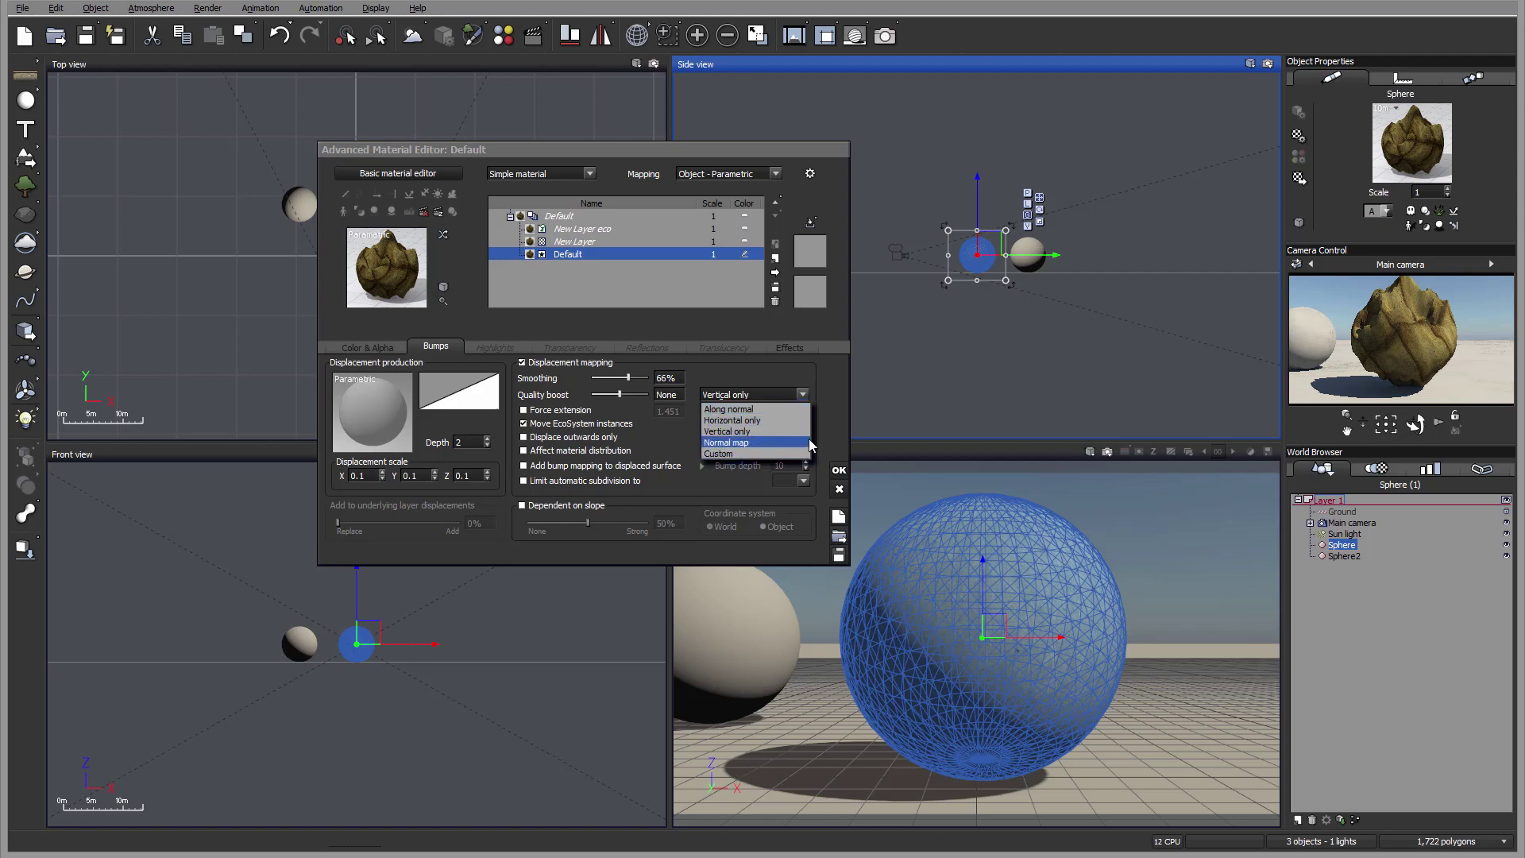
left_click(747, 447)
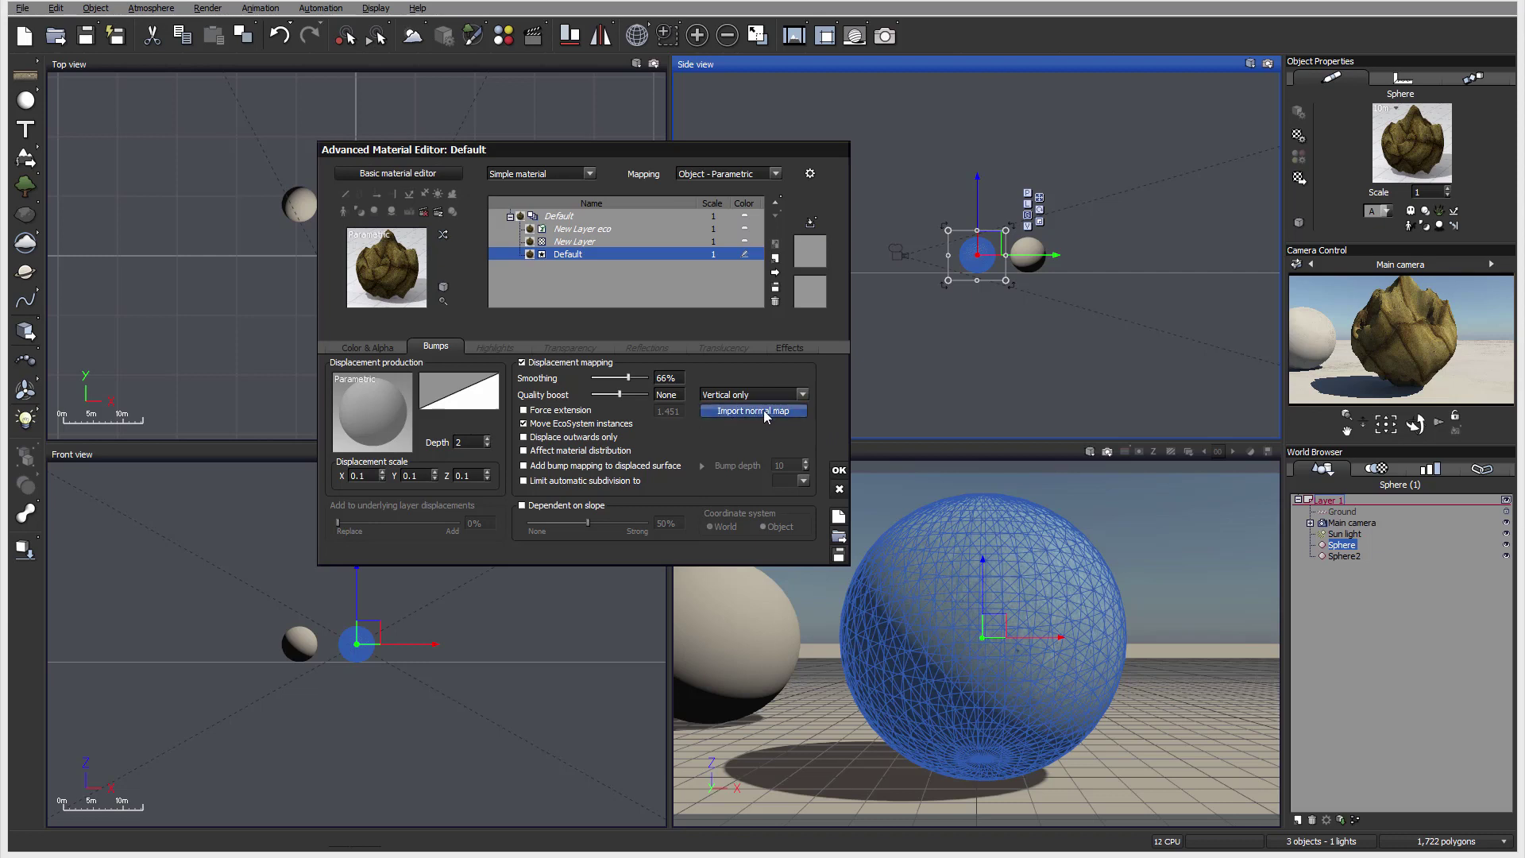
left_click(766, 414)
left_click(776, 416)
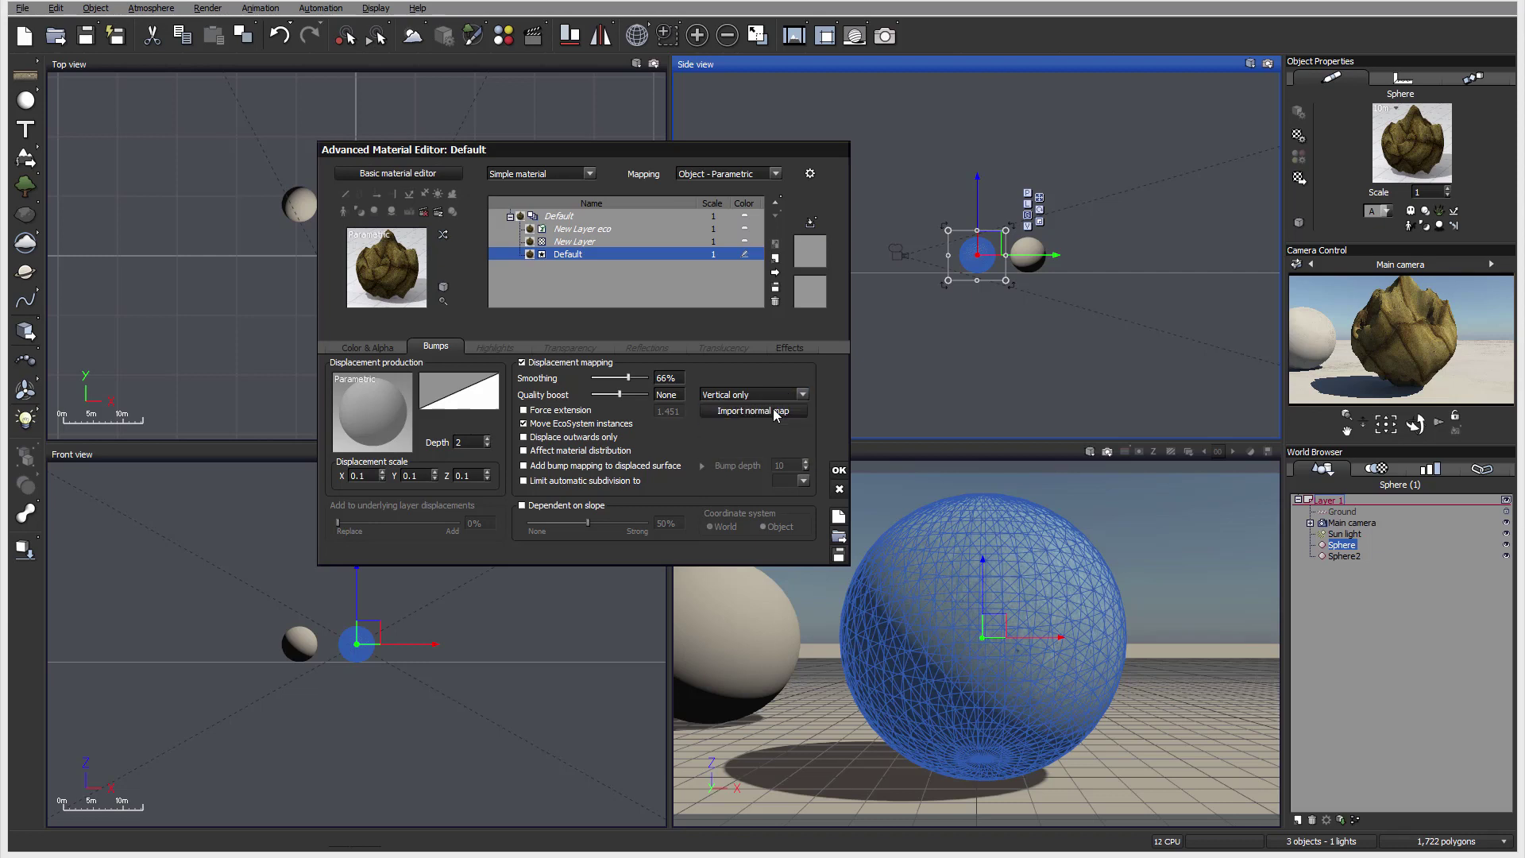
left_click(776, 415)
left_click(782, 410)
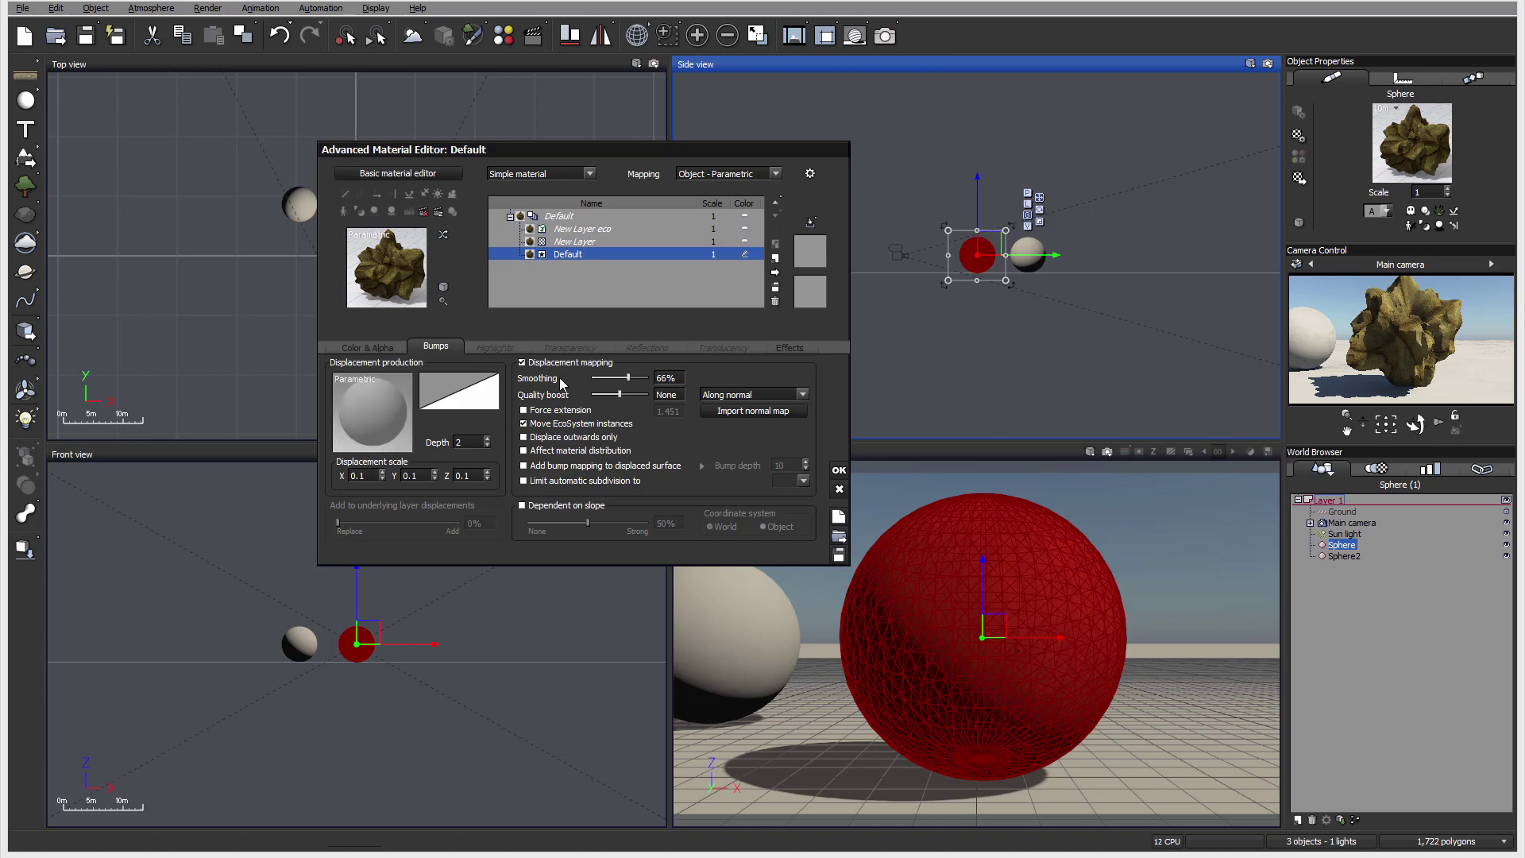
Open the displacement function graph and delete the Color Blending node.
right_click(398, 421)
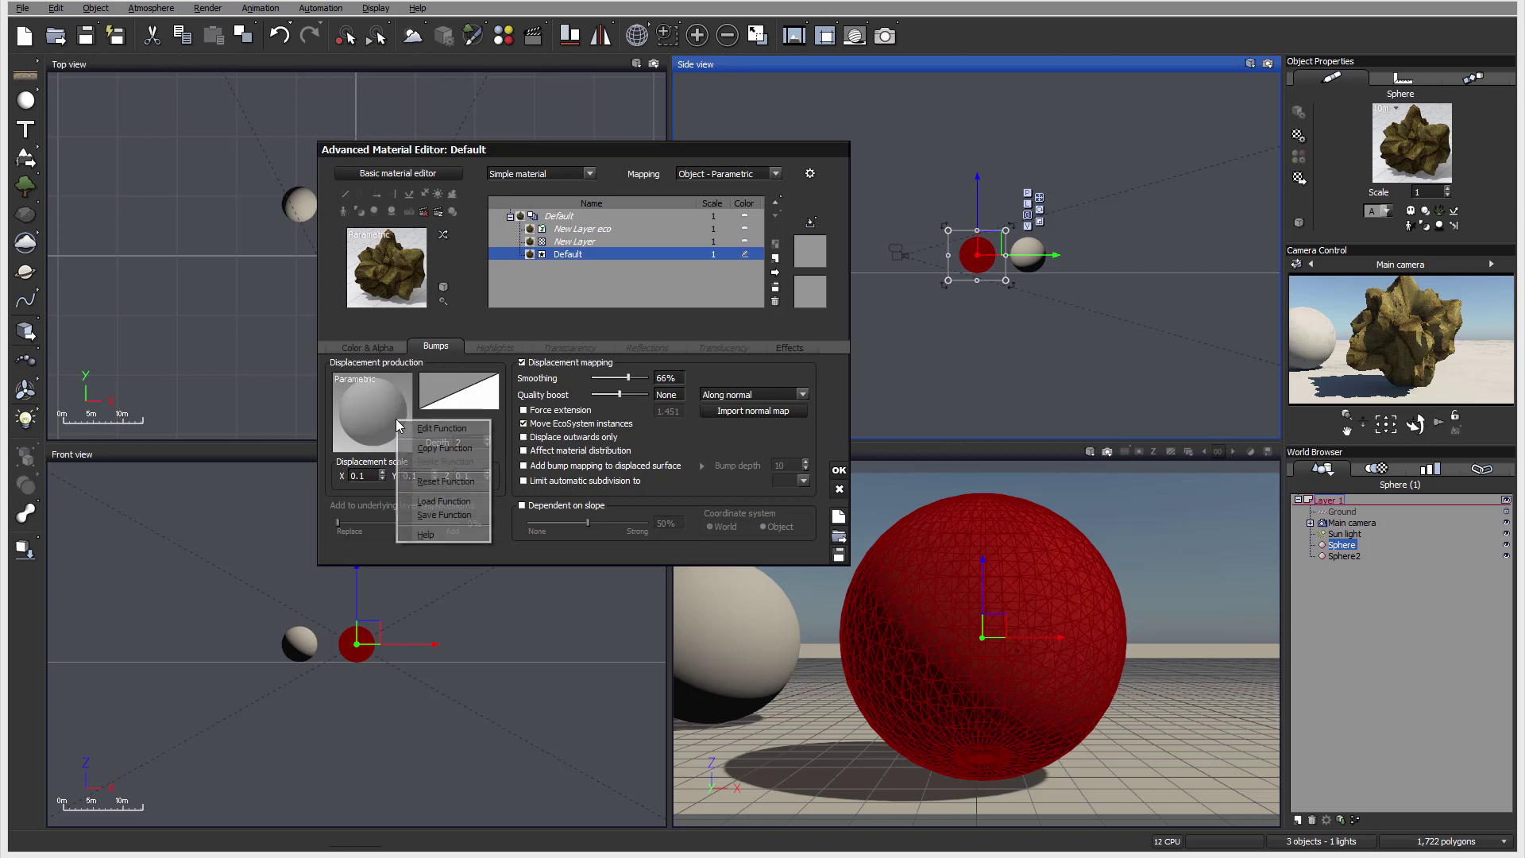
left_click(450, 429)
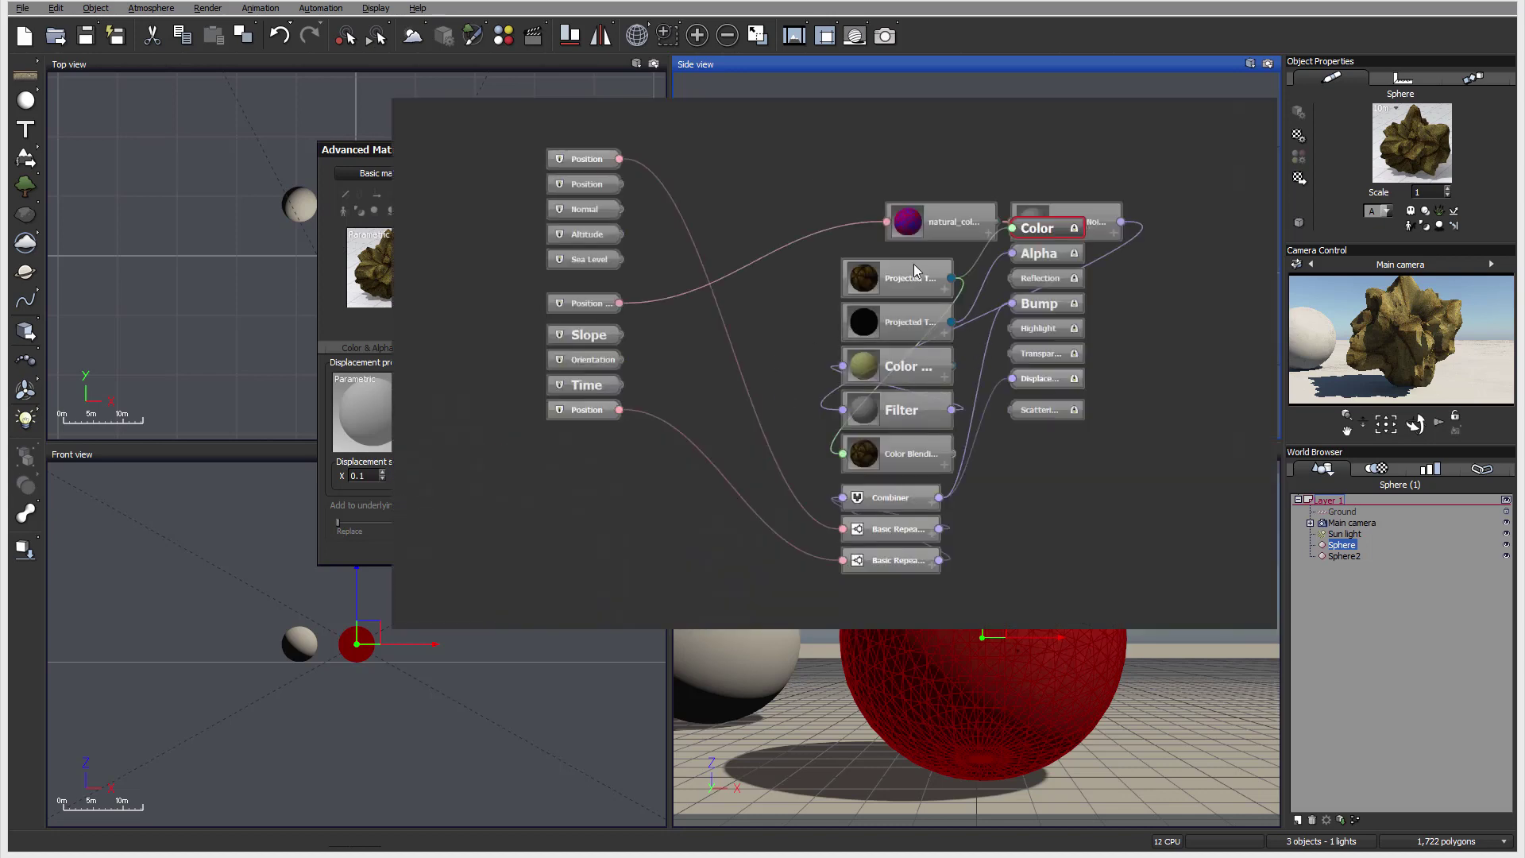
left_click_drag(917, 276, 698, 184)
left_click_drag(867, 456, 734, 358)
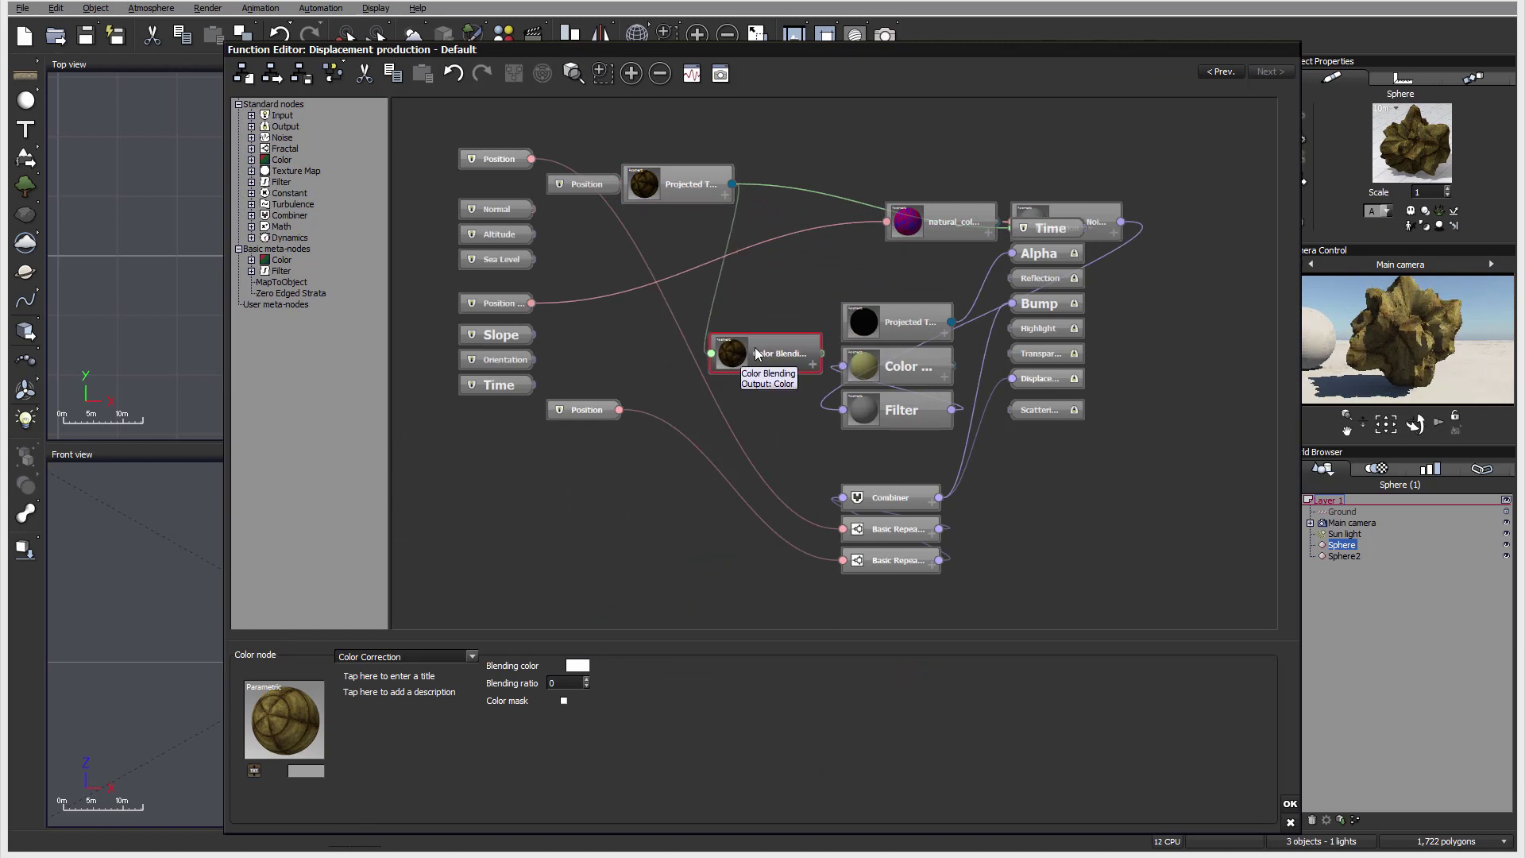
key("Delete")
Rearrange the Projected Texture, Color, Filter, Combiner and Basic Repeater nodes in the graph.
left_click_drag(911, 306, 848, 269)
left_click_drag(905, 374, 804, 350)
mouse_move(879, 409)
left_mouse_down()
mouse_move(806, 420)
mouse_move(879, 396)
left_mouse_up()
left_click_drag(799, 350, 710, 338)
left_click_drag(905, 497, 944, 460)
left_click_drag(870, 532, 768, 488)
left_click_drag(882, 560, 704, 516)
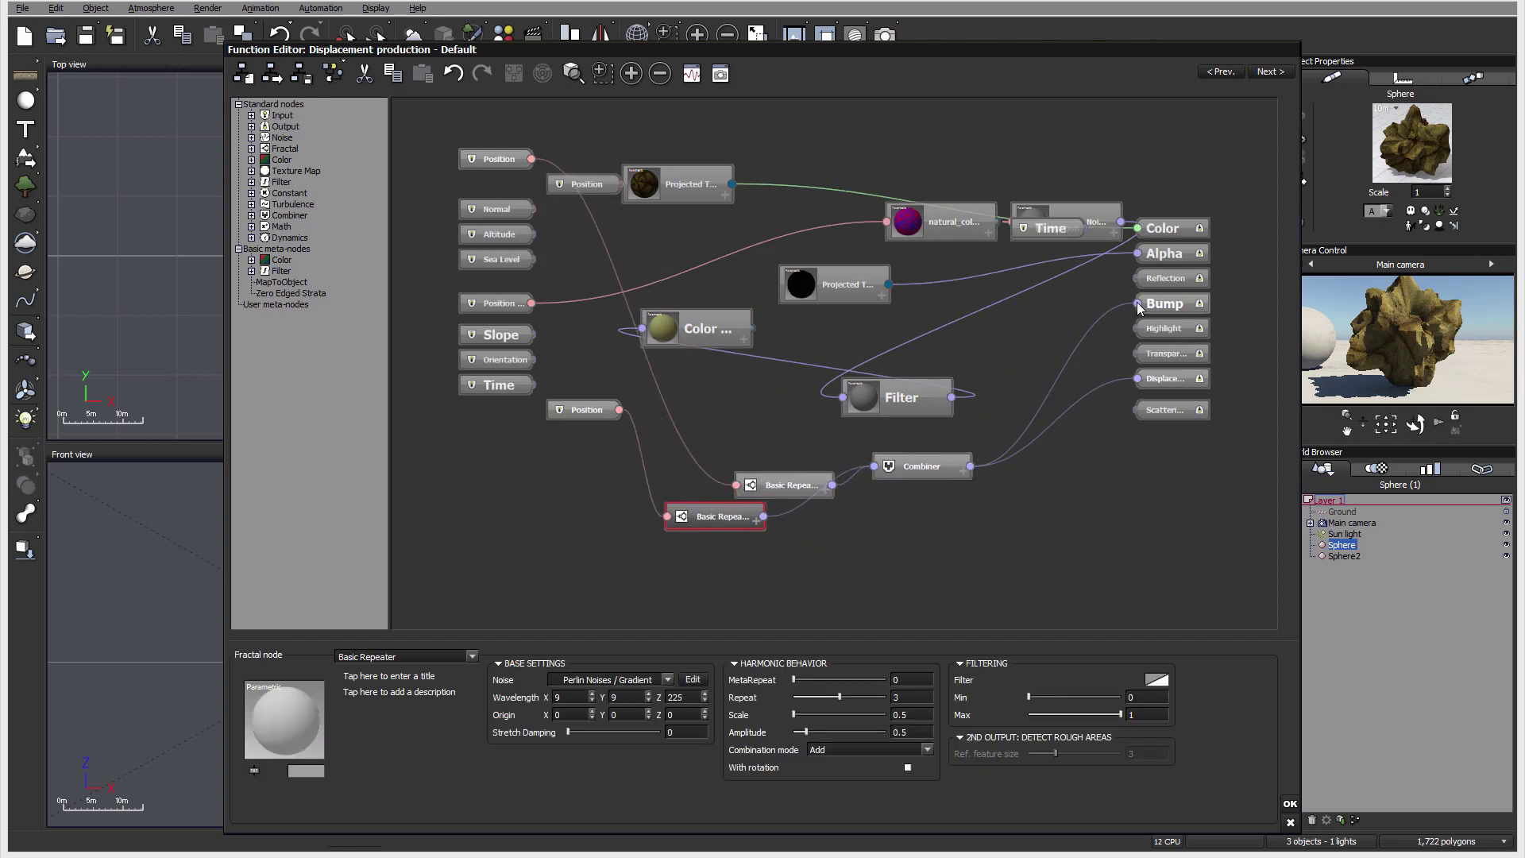
Connect Projected Texture's Grayscale output to Bump and Displacement and keep the changes.
left_click_drag(1138, 302, 733, 184)
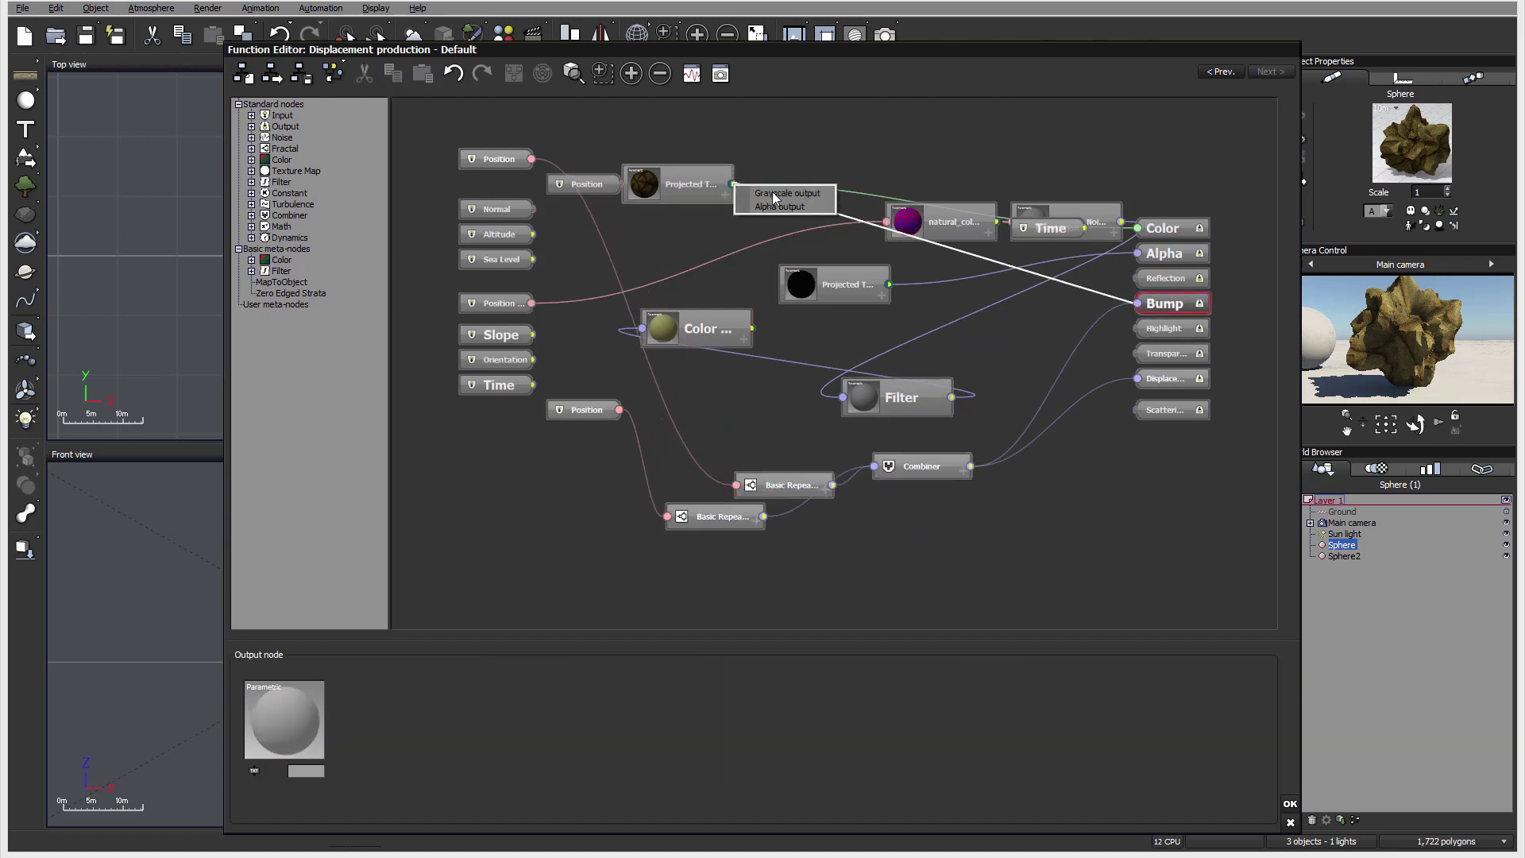
left_click(797, 195)
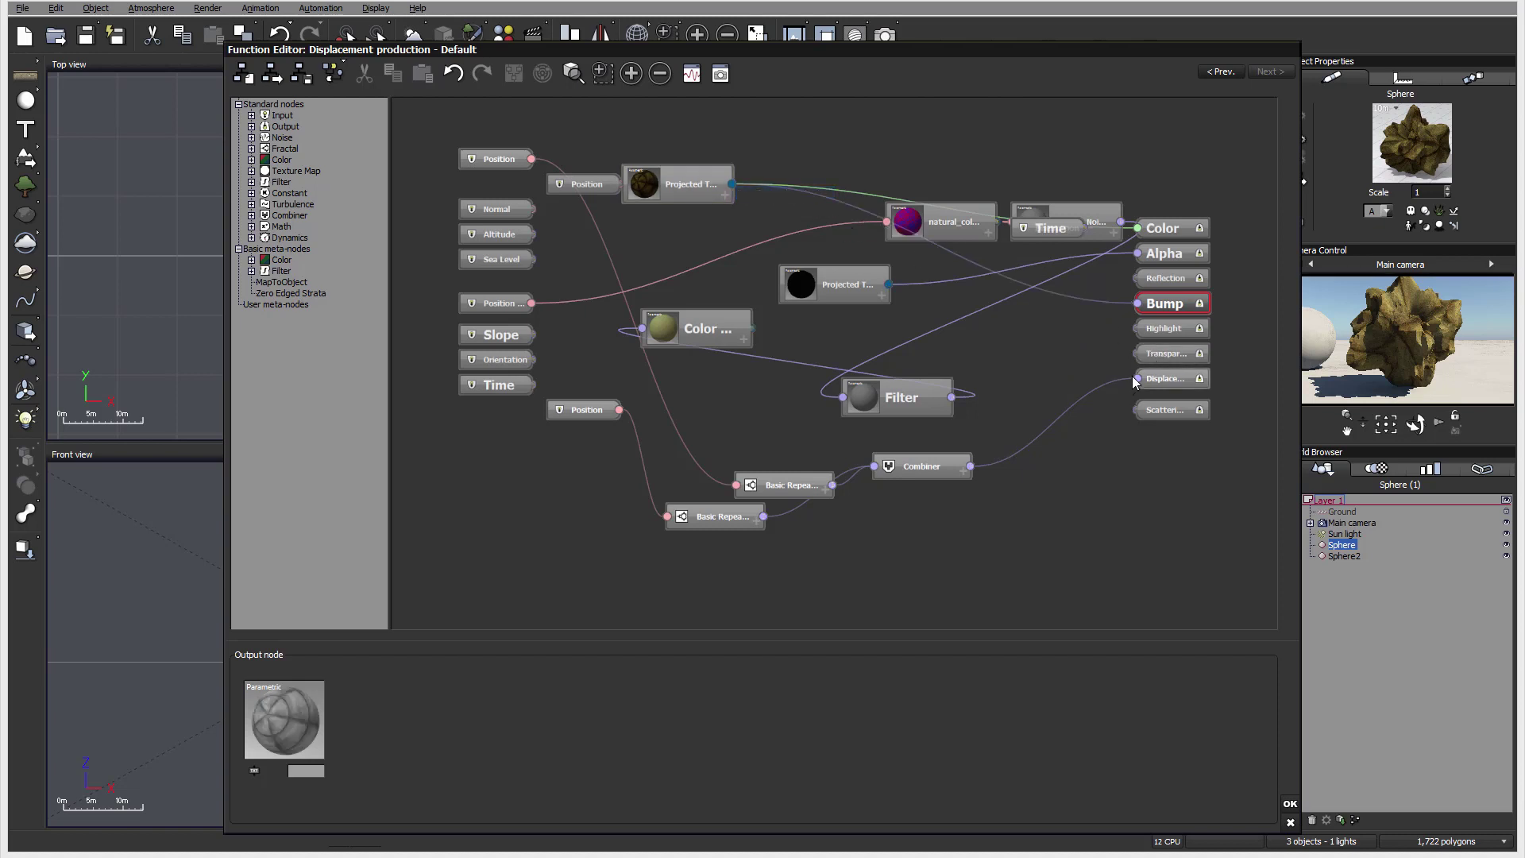
left_click_drag(1135, 383, 733, 187)
left_click(795, 193)
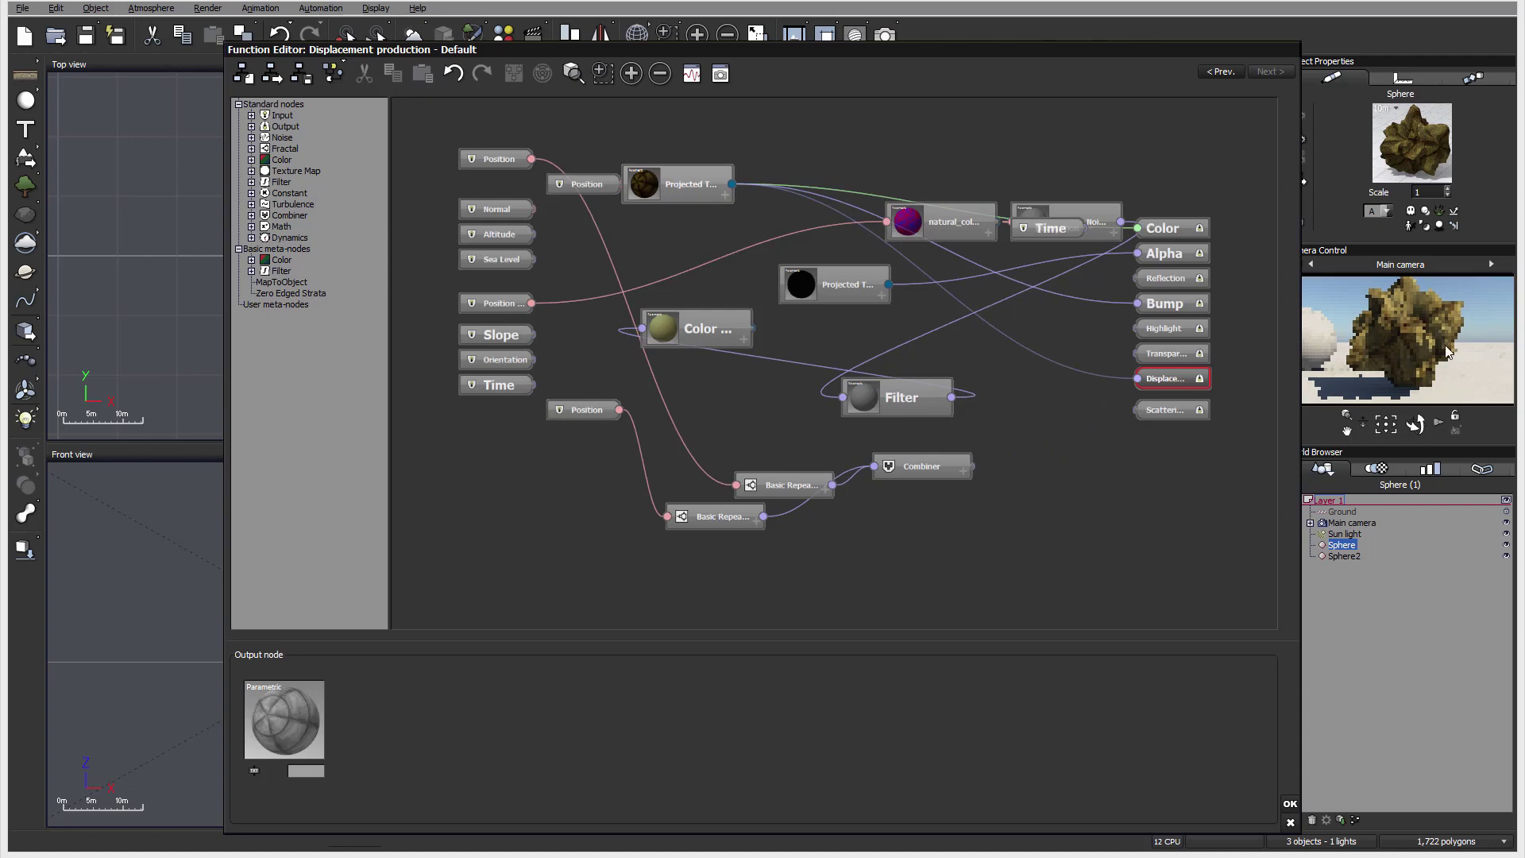
left_click(1290, 803)
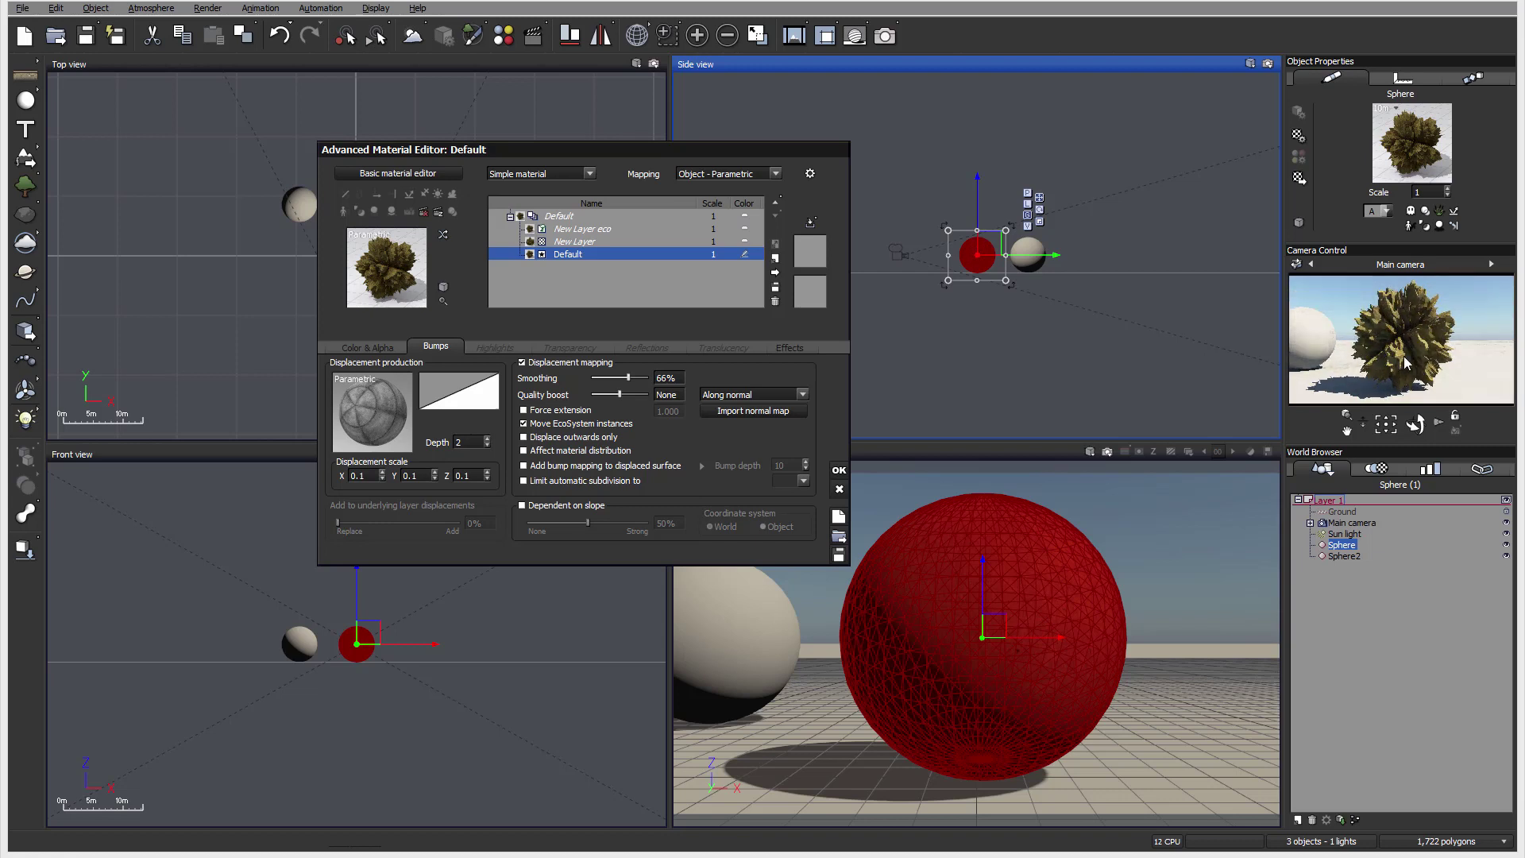
Set the Default layer displacement depth to 0.5 and its X and Y scale to 1.
left_click(468, 443)
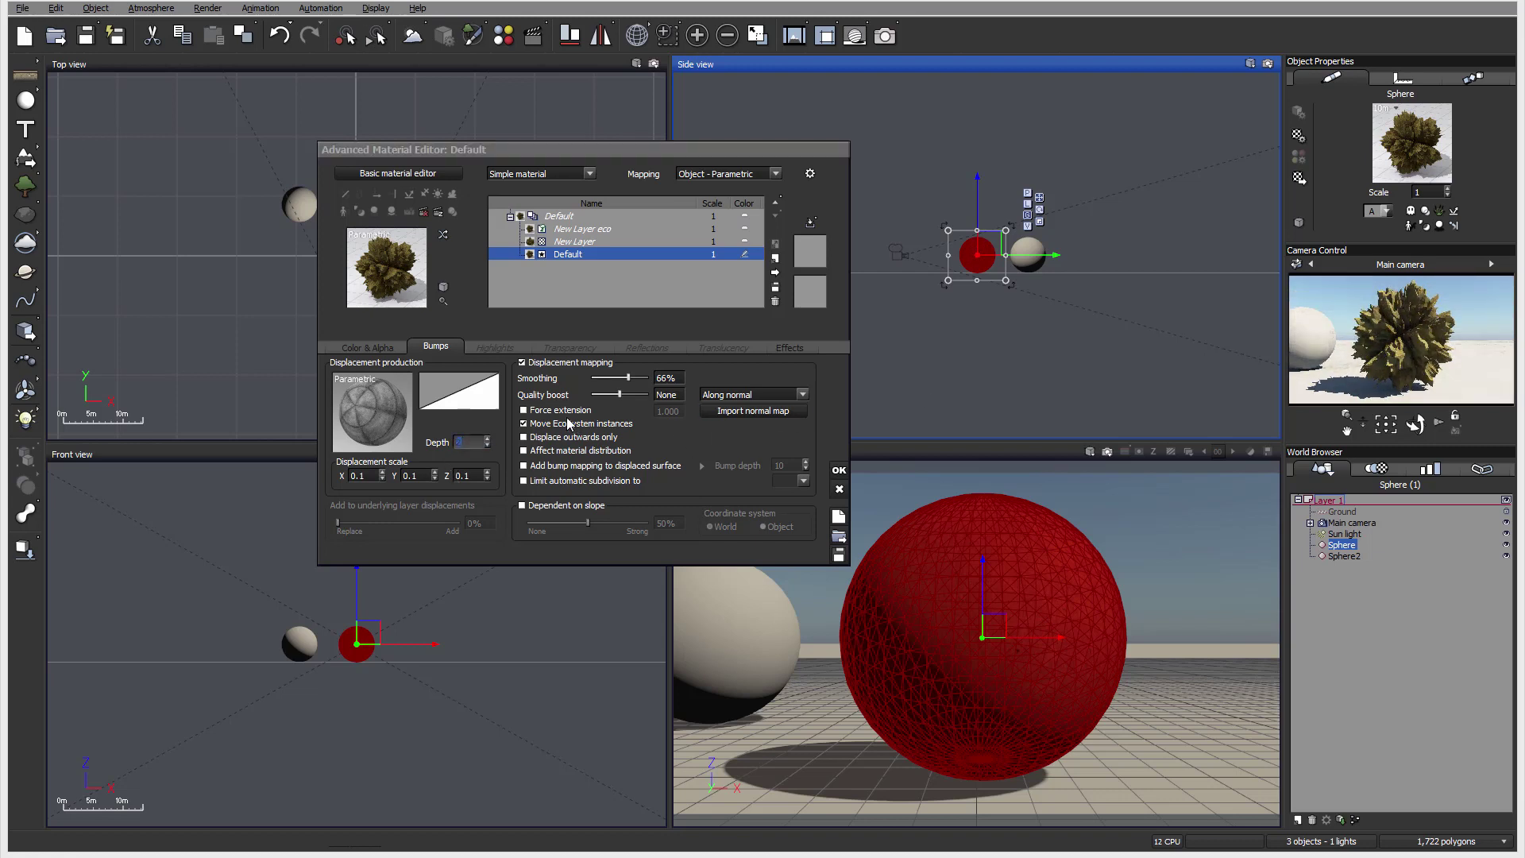
type(".")
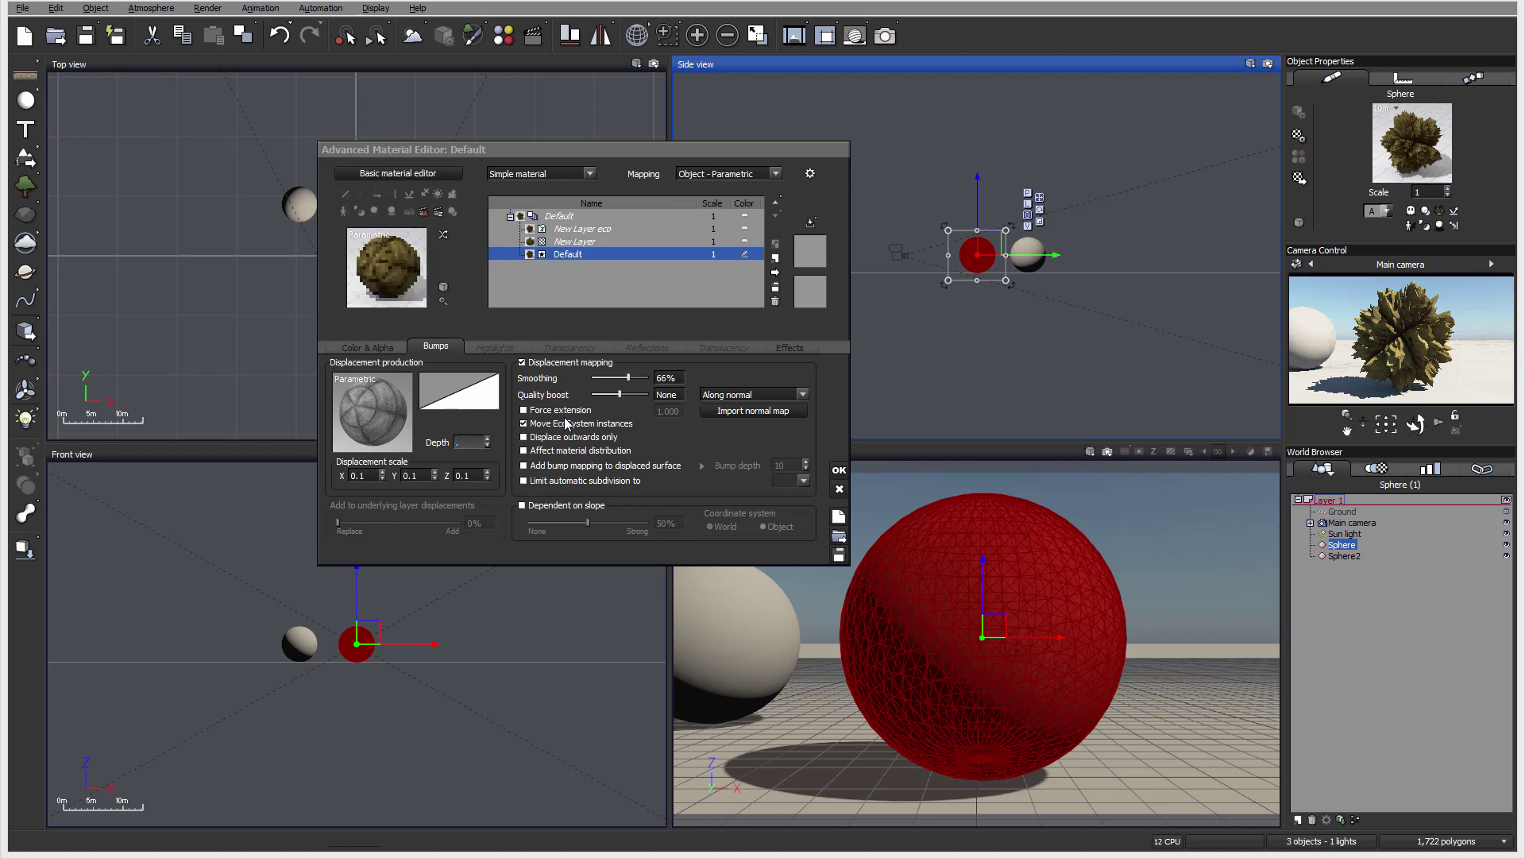
type("5")
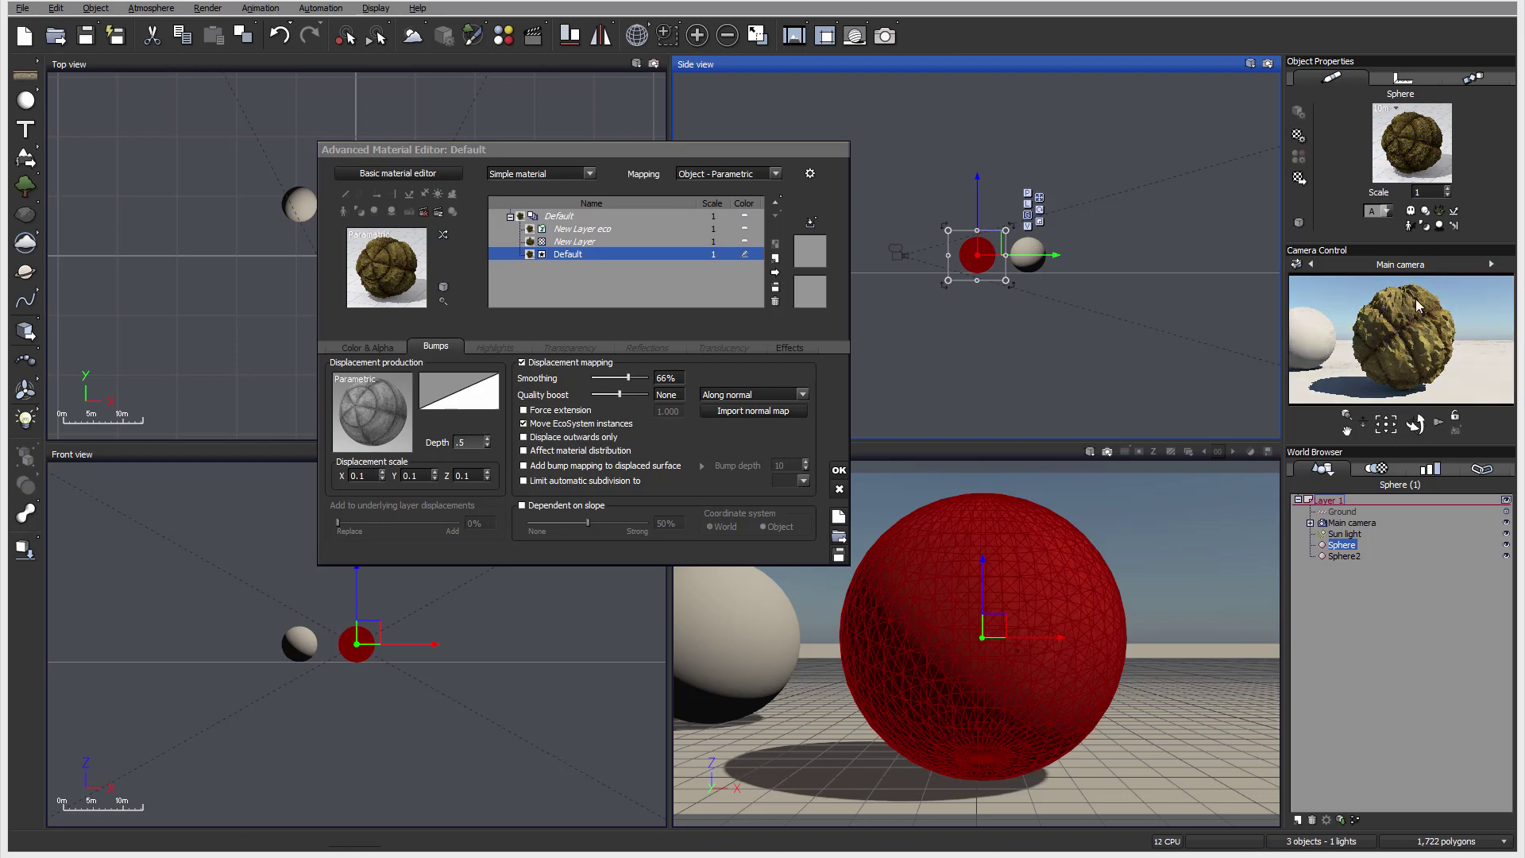
left_click(372, 475)
type("1")
key("Tab")
type("1")
key("Tab")
type("1")
key("Tab")
mouse_move(1422, 321)
Enable Displace outwards only on the Bumps tab.
left_click(524, 437)
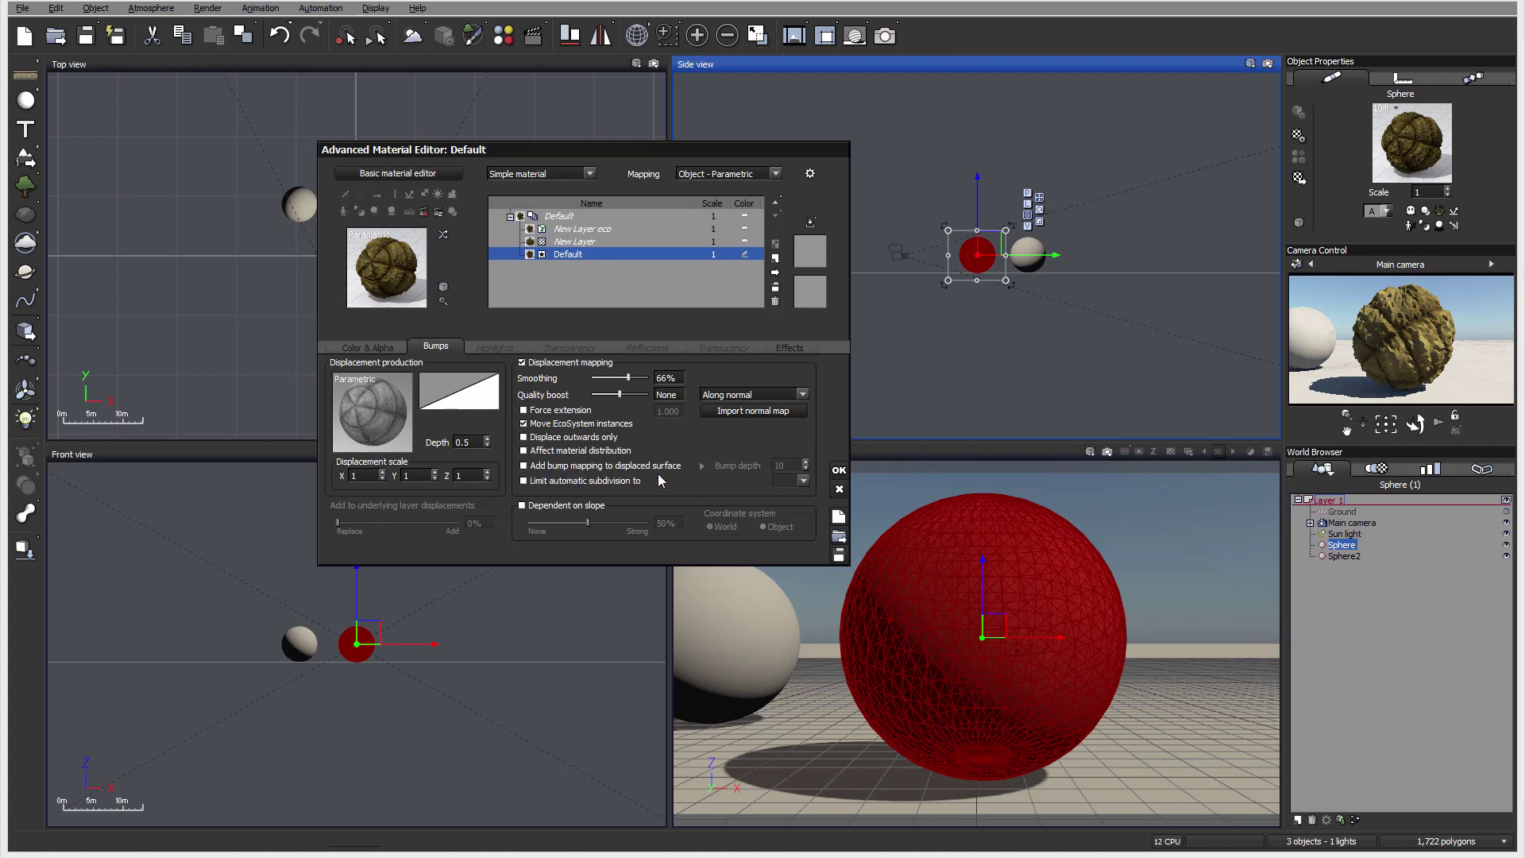
left_click(524, 466)
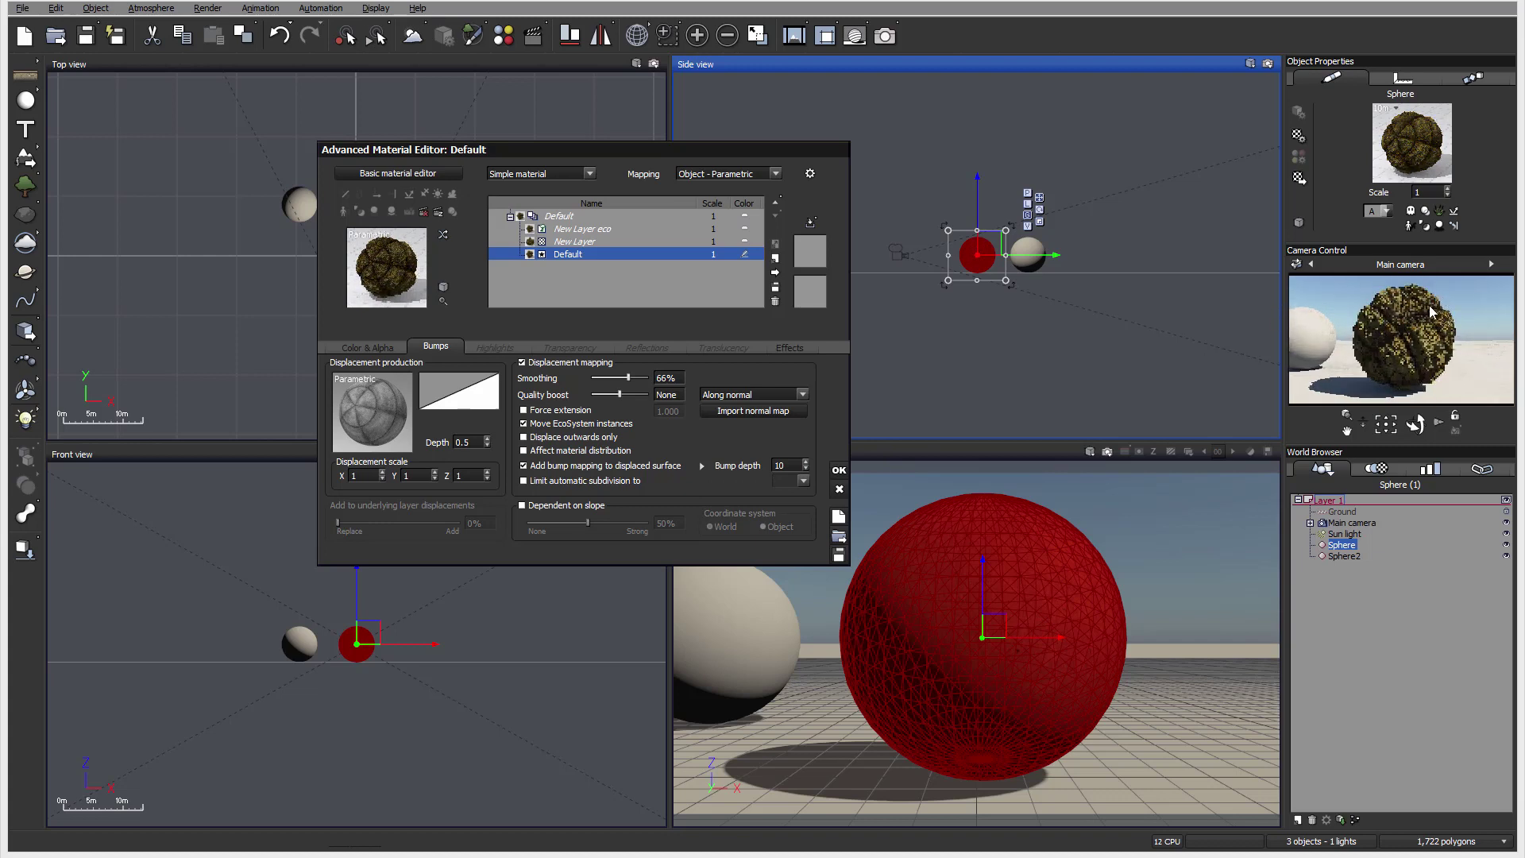
left_click(540, 467)
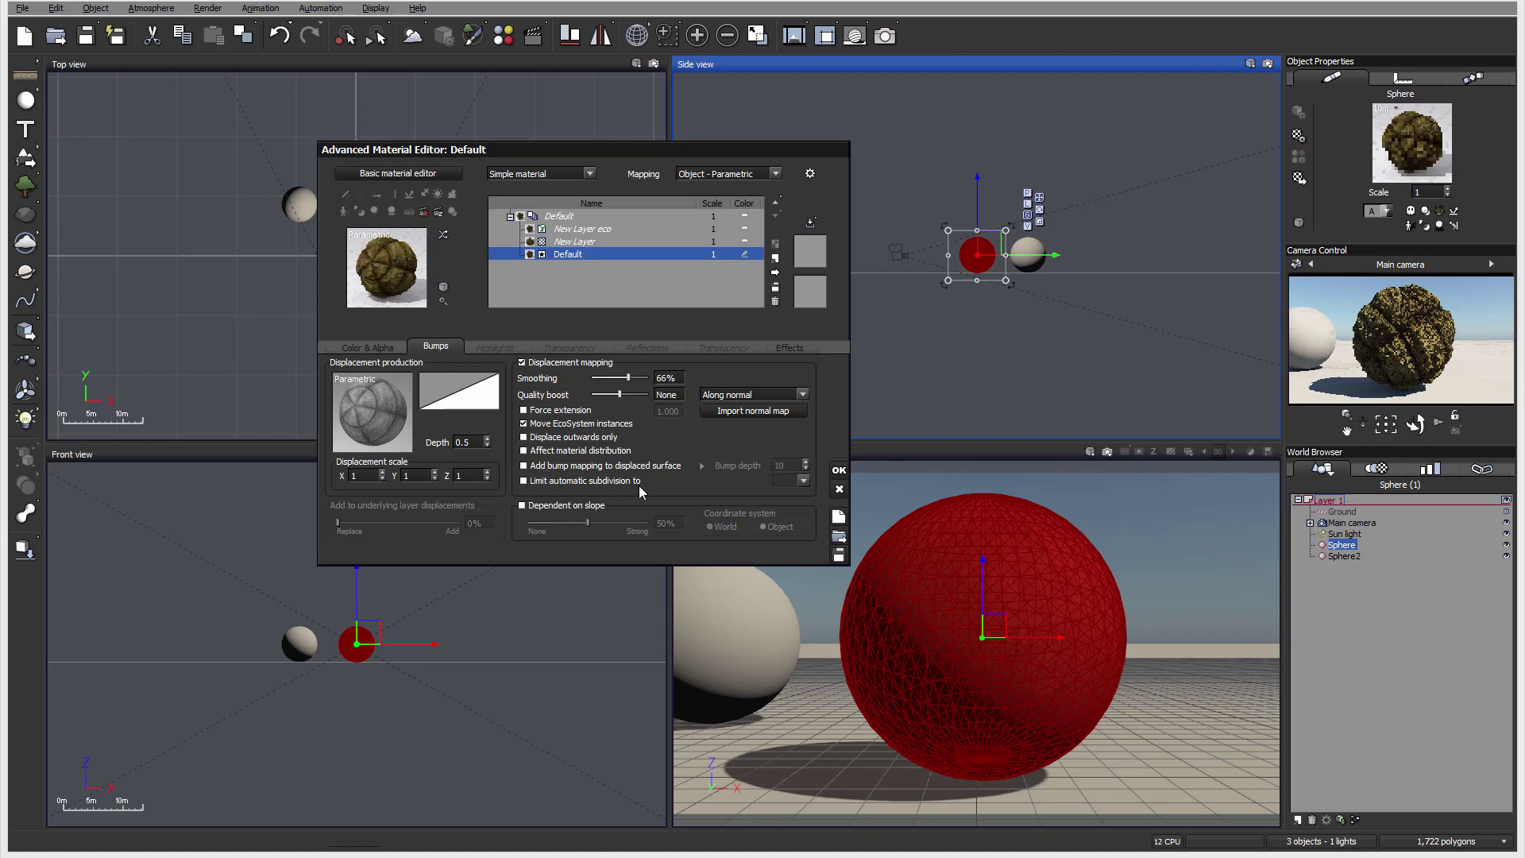
left_click(578, 482)
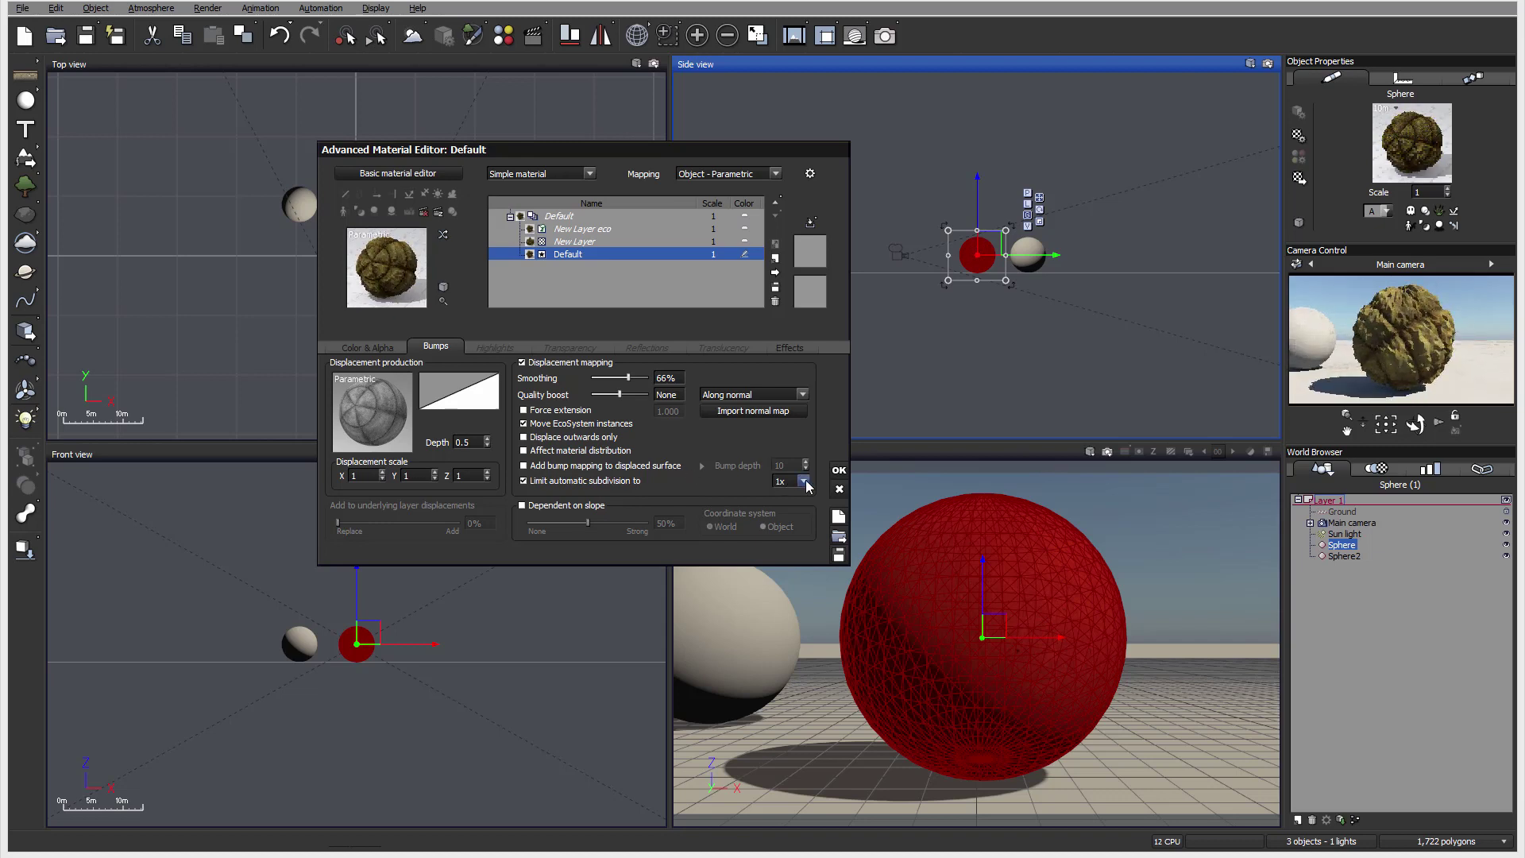
left_click(542, 479)
left_click(544, 506)
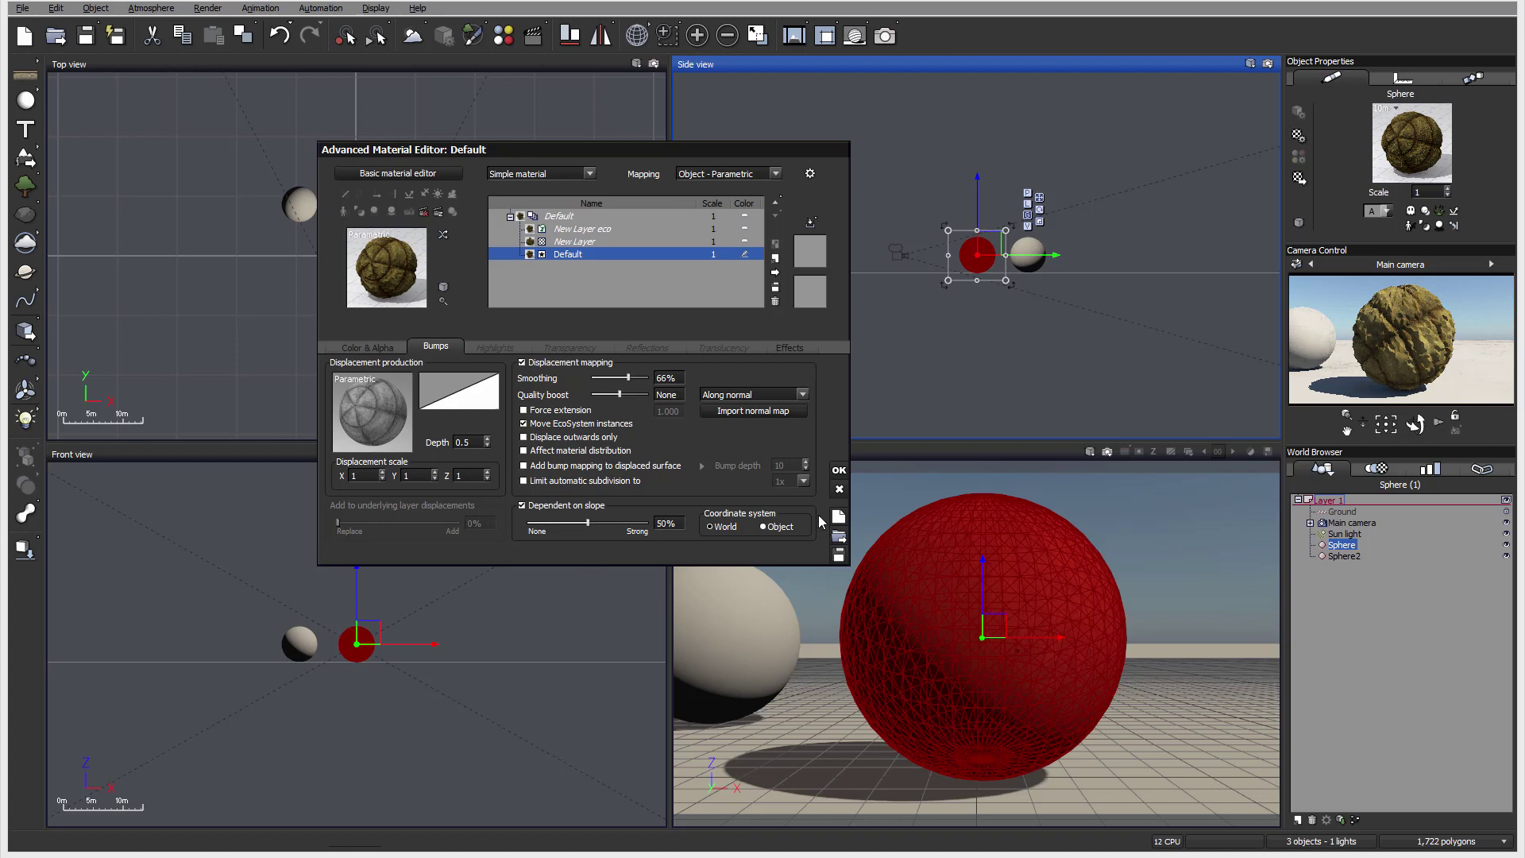
left_click(564, 506)
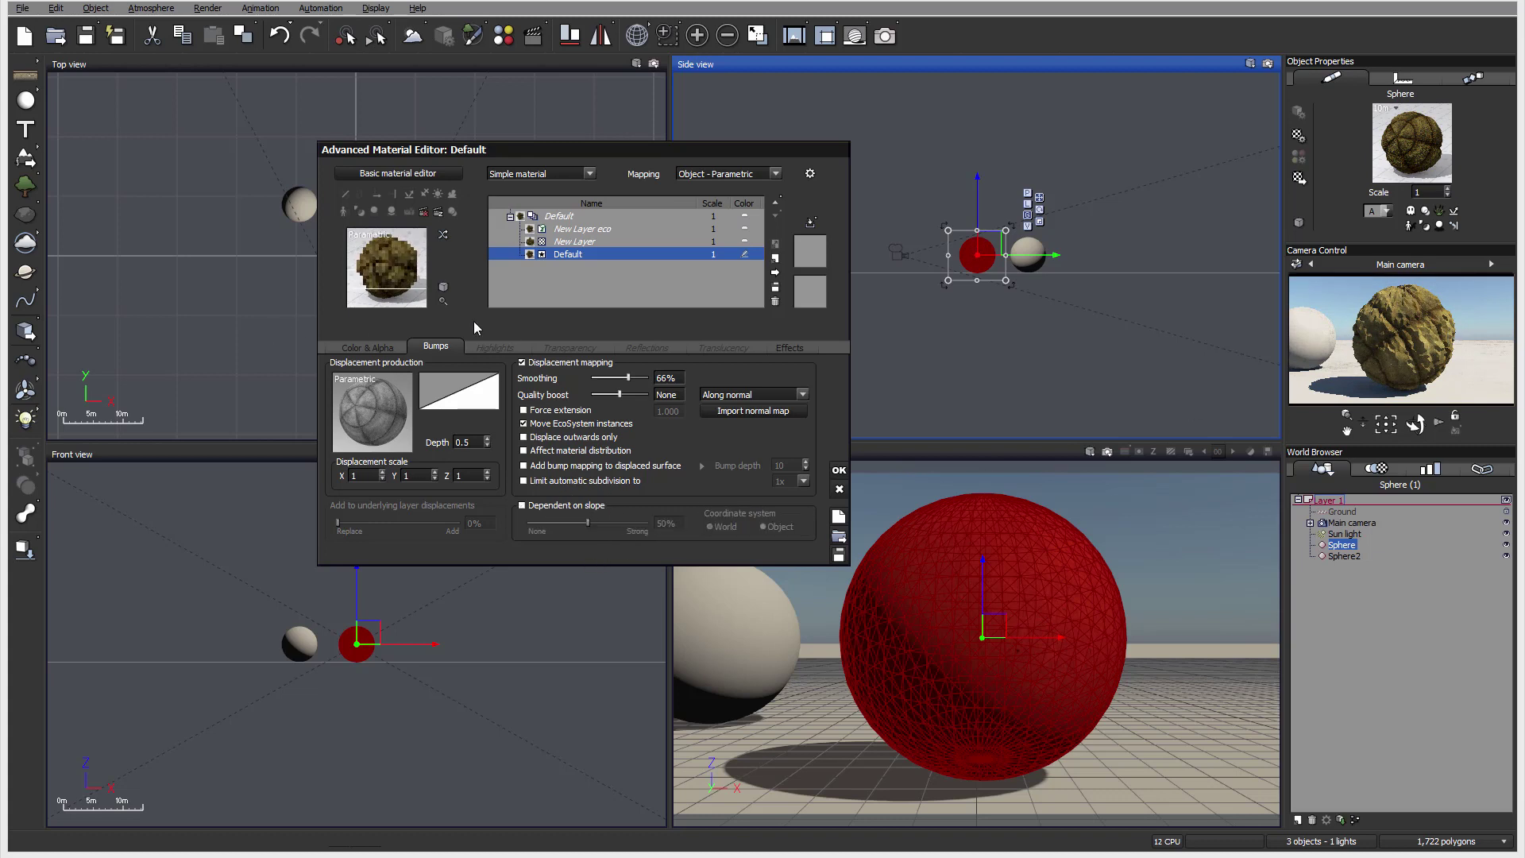